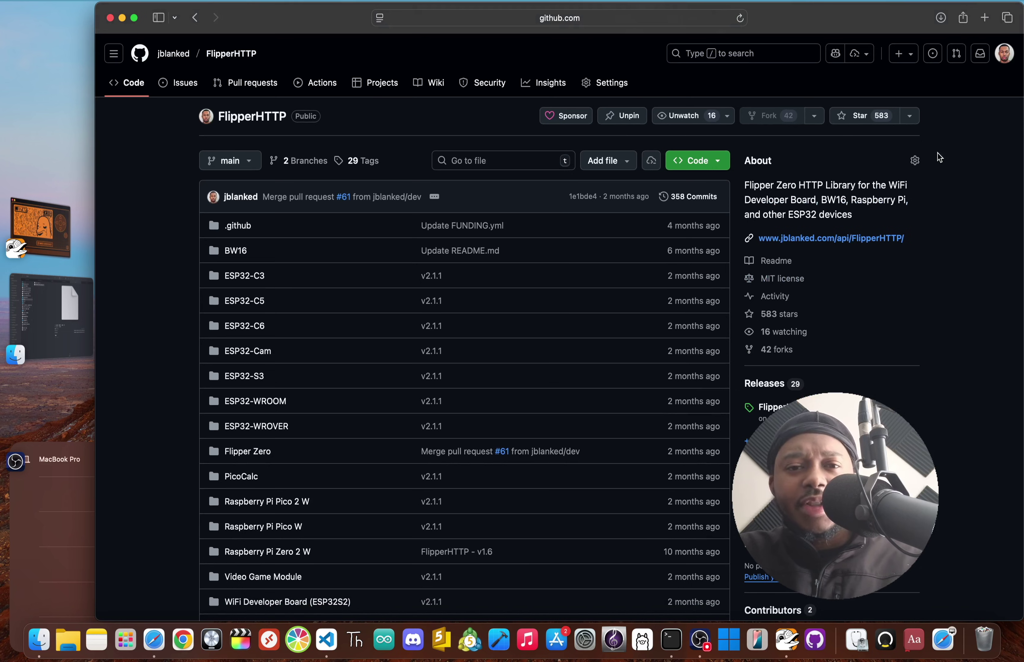
{"action": "scroll", "coordinate": [955, 301], "scroll_direction": "down", "scroll_amount": 10}
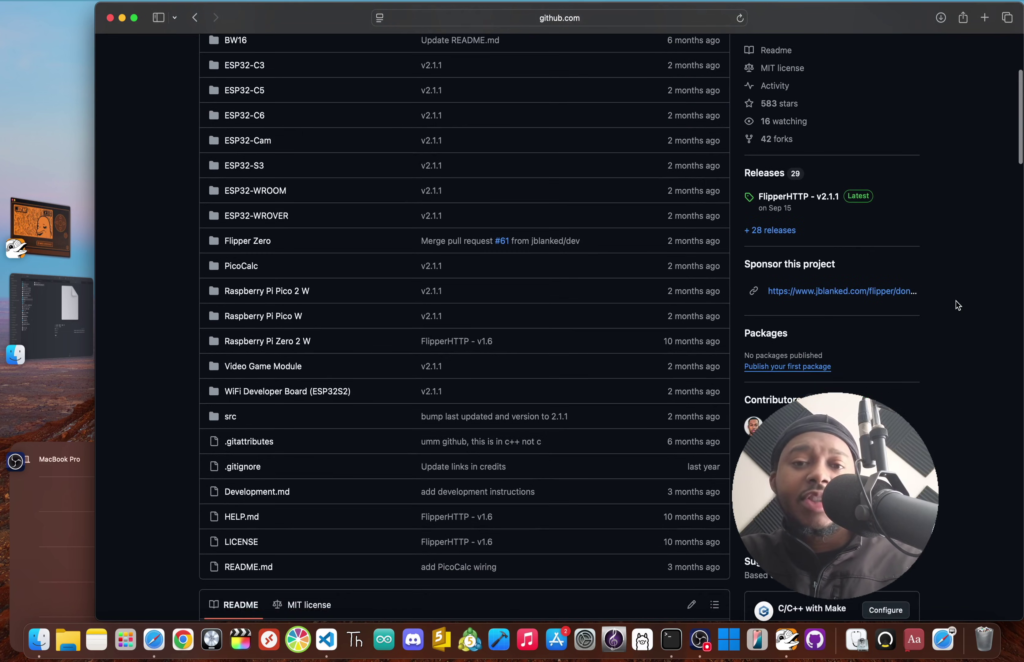
{"action": "scroll", "coordinate": [955, 301], "scroll_direction": "down", "scroll_amount": 15}
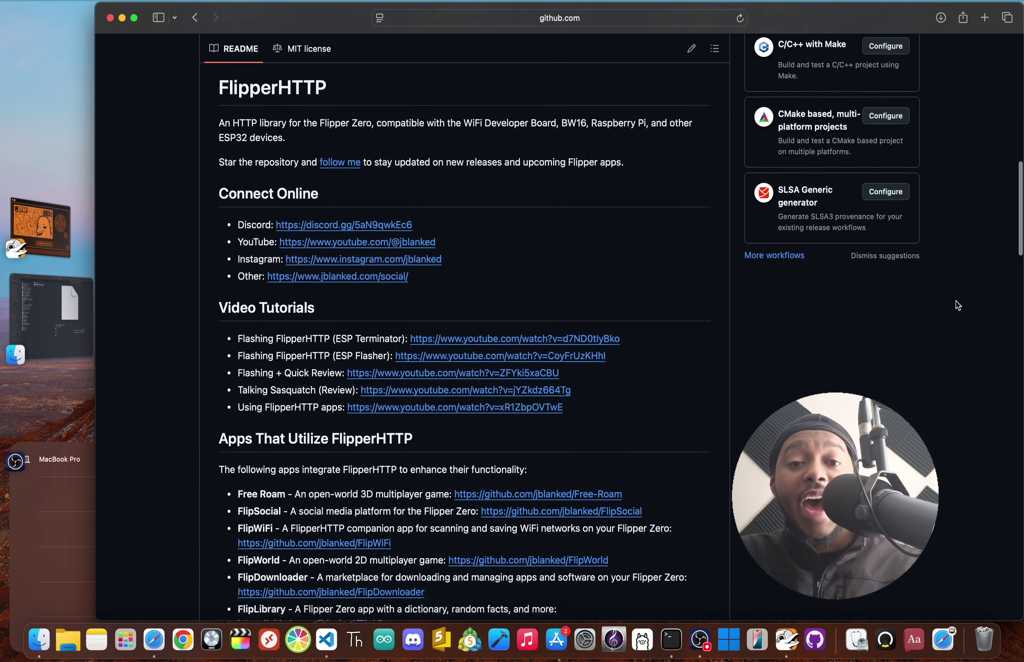
{"action": "scroll", "coordinate": [955, 301], "scroll_direction": "down", "scroll_amount": 2}
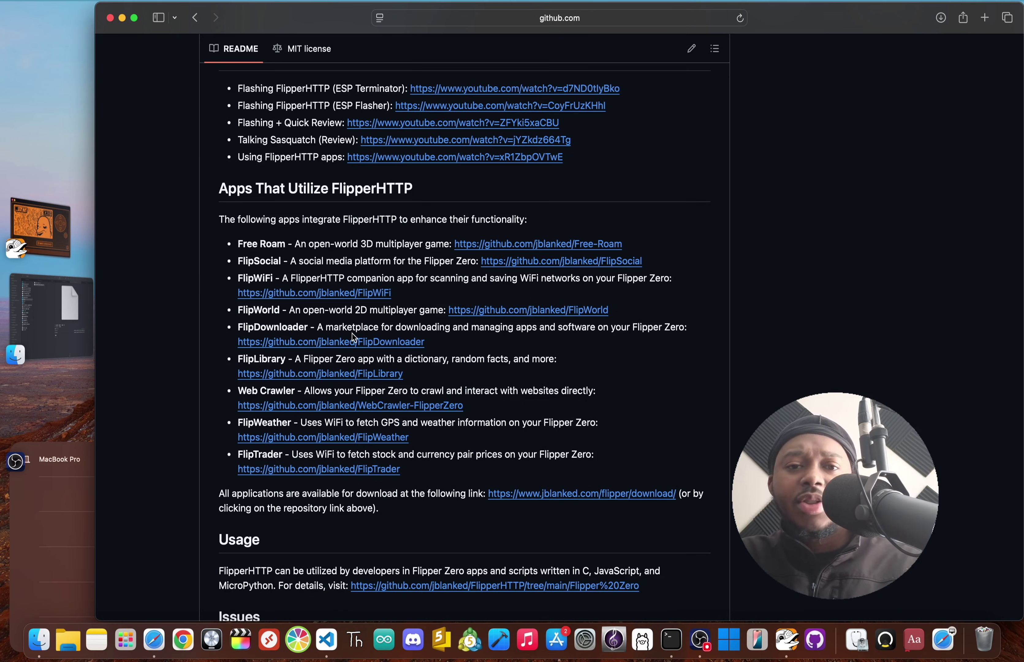
{"action": "scroll", "coordinate": [351, 333], "scroll_direction": "up", "scroll_amount": 3}
{"action": "scroll", "coordinate": [351, 334], "scroll_direction": "up", "scroll_amount": 3}
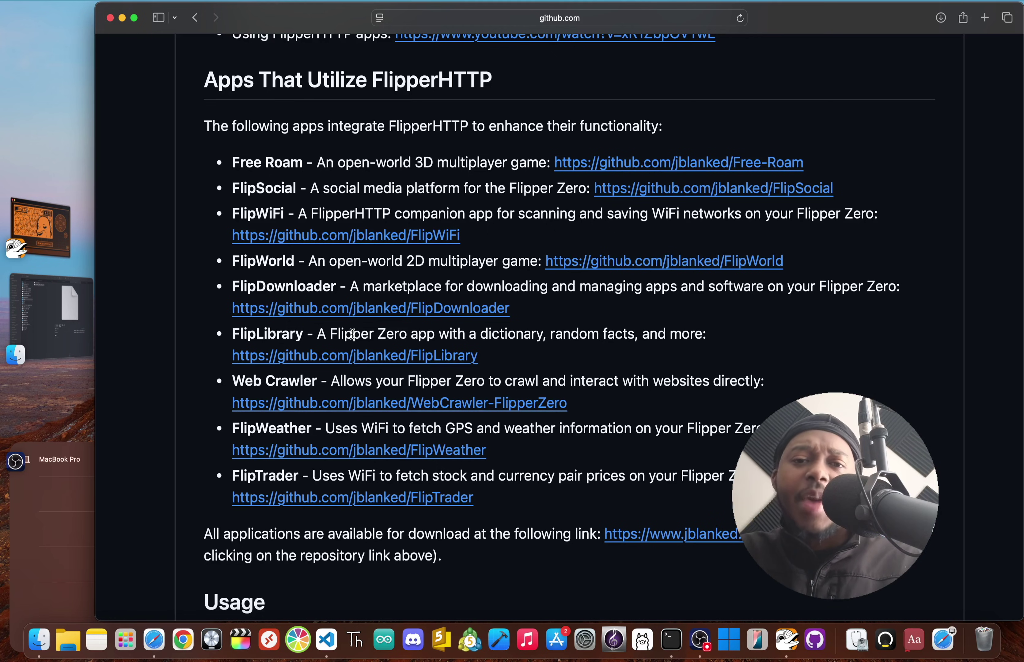
{"action": "scroll", "coordinate": [282, 256], "scroll_direction": "up", "scroll_amount": 3}
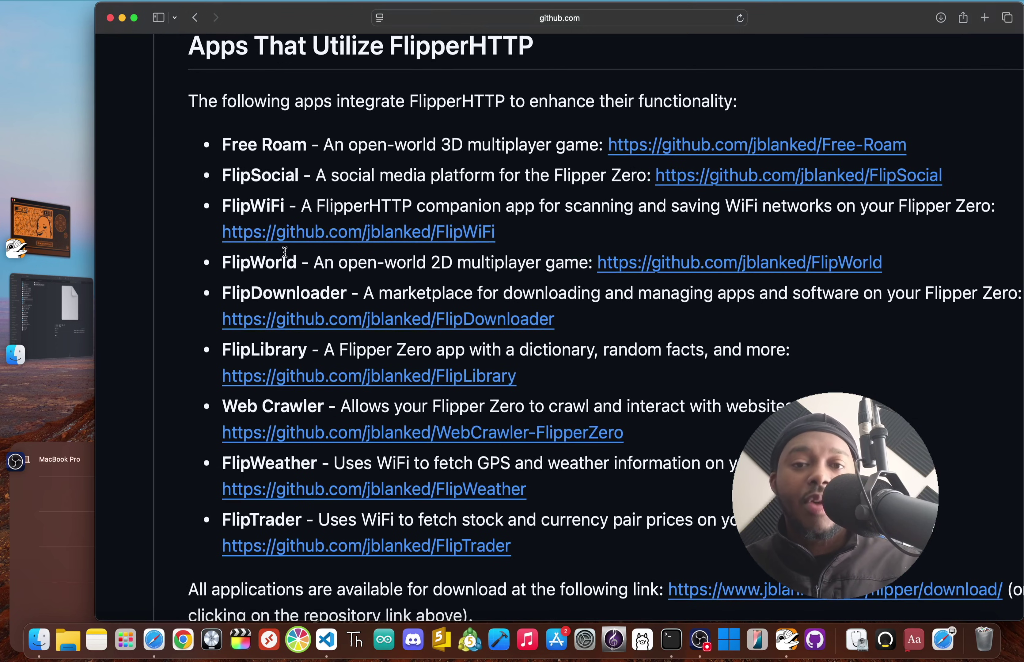
{"action": "scroll", "coordinate": [284, 251], "scroll_direction": "right", "scroll_amount": 3}
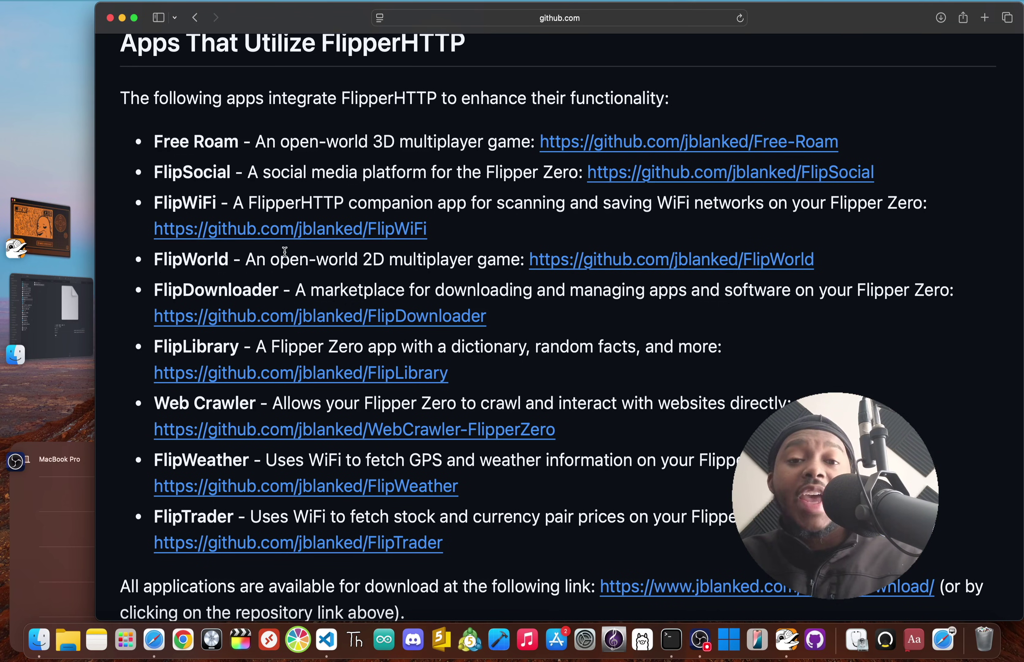
{"action": "scroll", "coordinate": [285, 252], "scroll_direction": "down", "scroll_amount": 5}
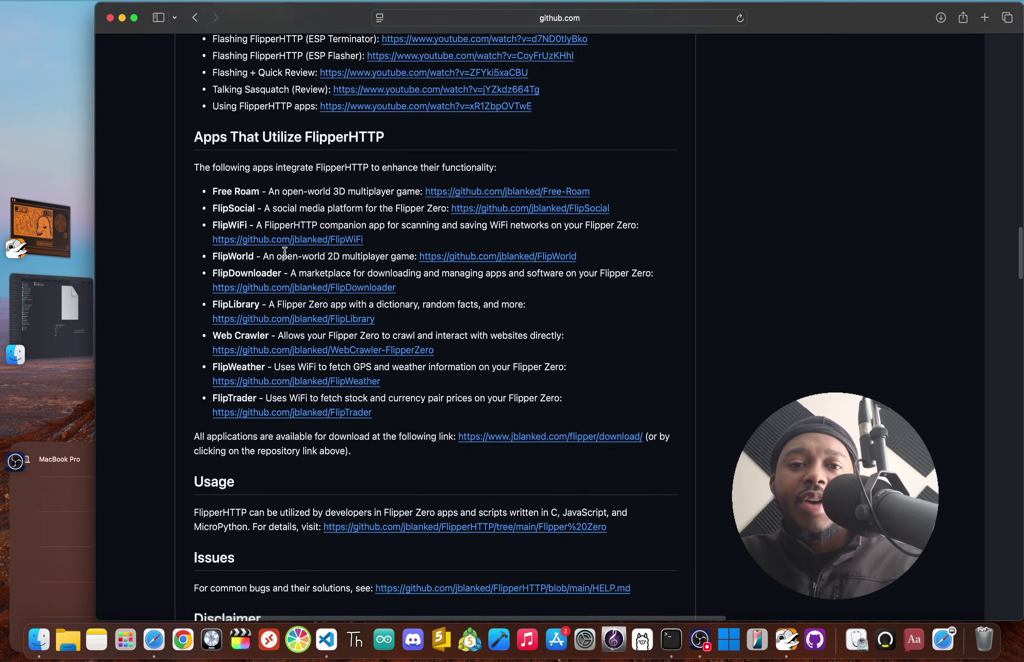
{"action": "scroll", "coordinate": [285, 252], "scroll_direction": "up", "scroll_amount": 20}
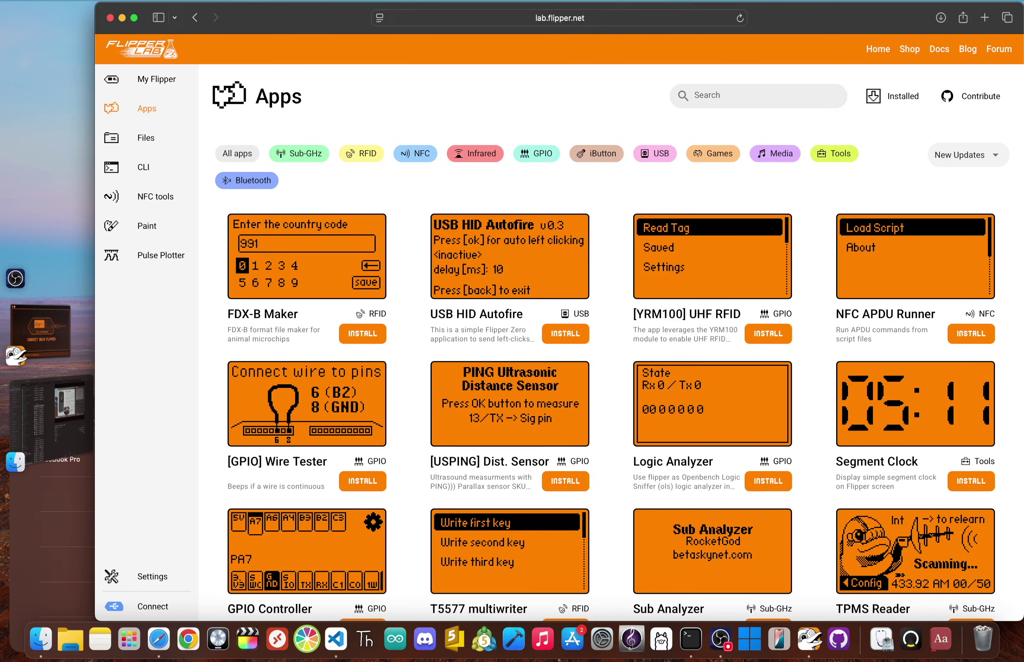
Step: Search the Flipper Lab catalog for 'es' and open the ESP Flasher app page
{"action": "left_click", "coordinate": [721, 102]}
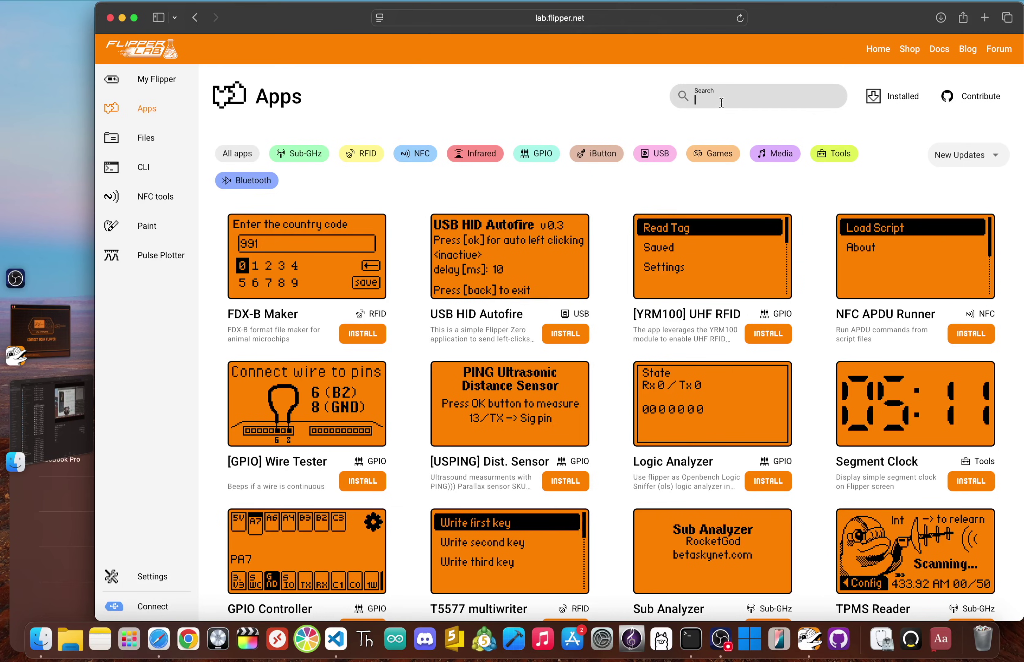
{"action": "type", "text": "esp"}
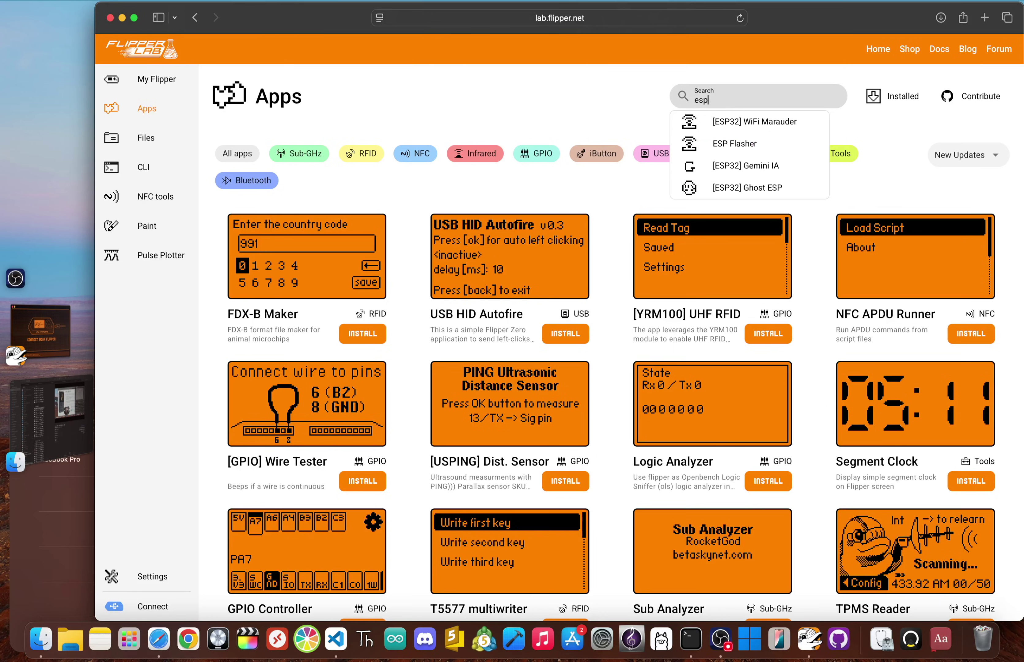
{"action": "left_click", "coordinate": [751, 146]}
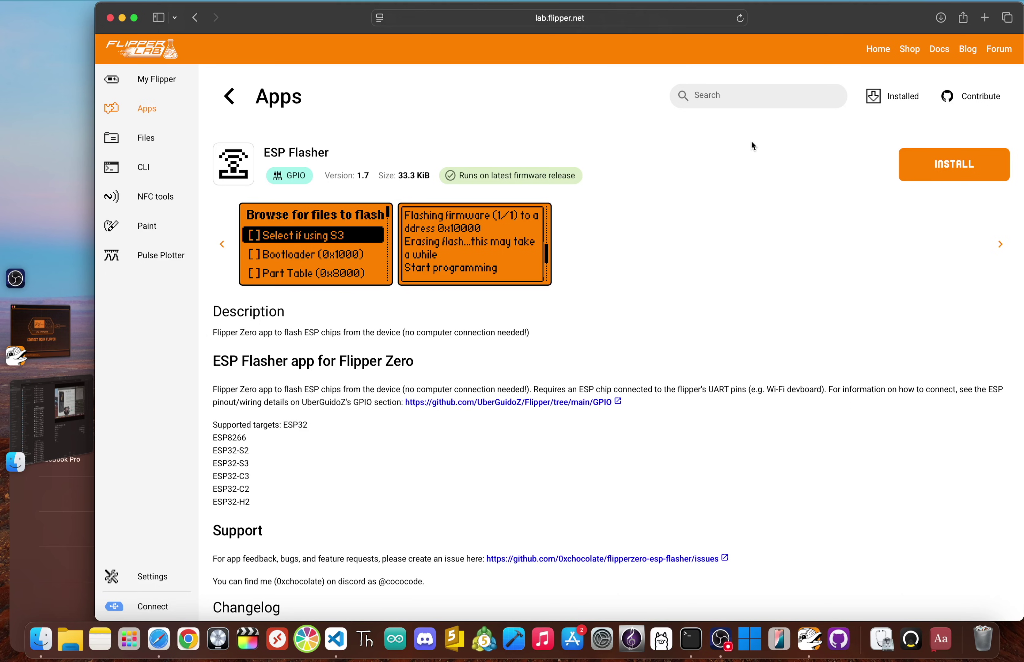
Step: Search for 'FlipperHTTP' and open the FlipperHTTP app page
{"action": "left_click", "coordinate": [755, 100]}
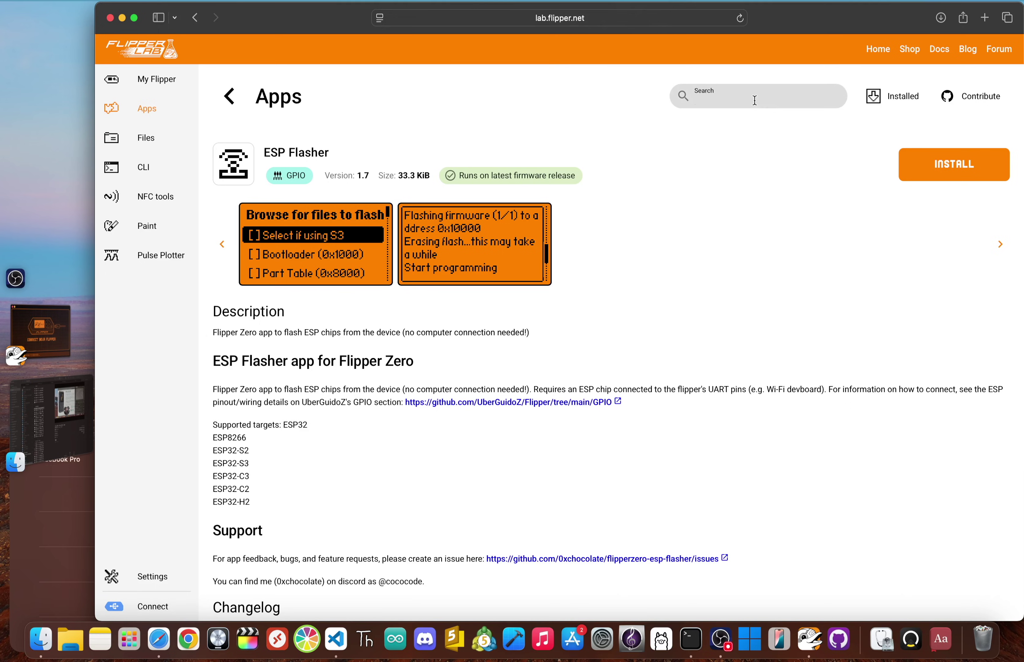
{"action": "type", "text": "FlipperHTTP"}
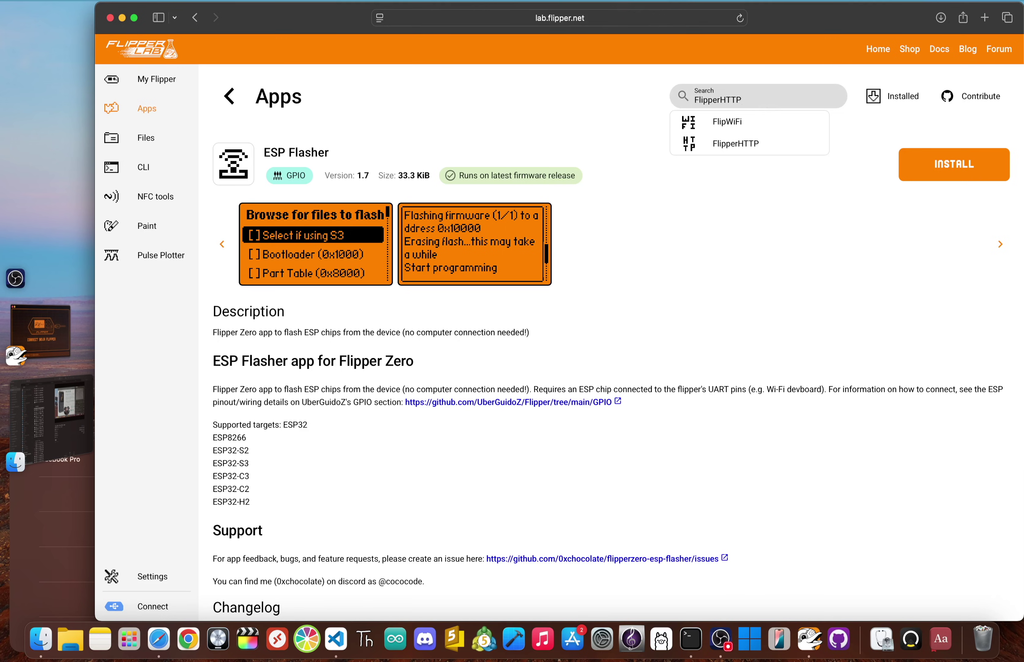
{"action": "left_click", "coordinate": [761, 151]}
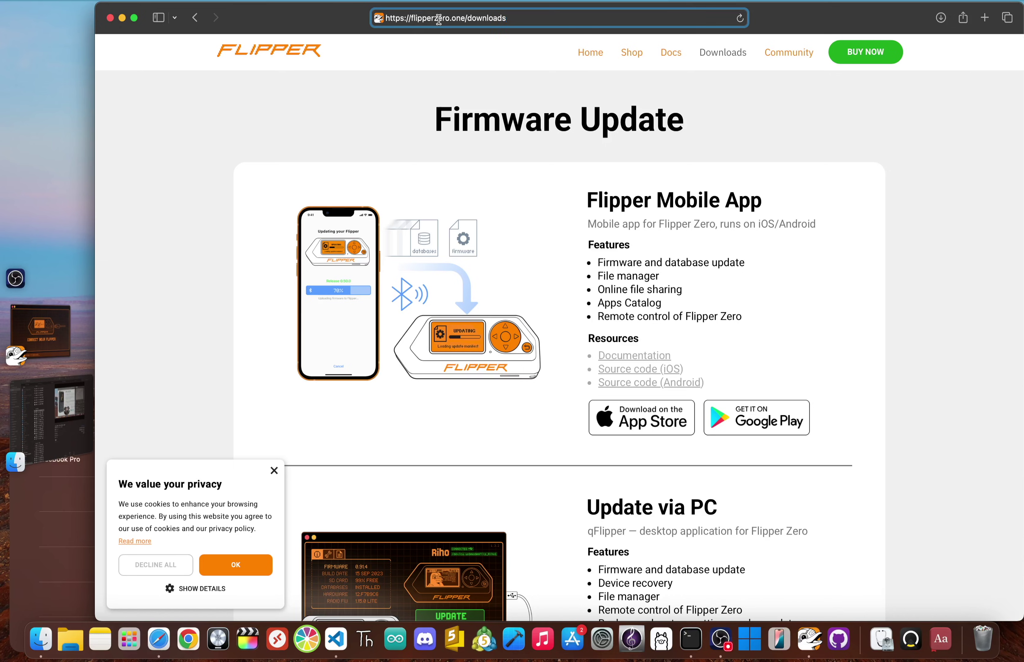
Step: Scroll the downloads page to review the qFlipper 'Update via PC' section
{"action": "left_click", "coordinate": [838, 128]}
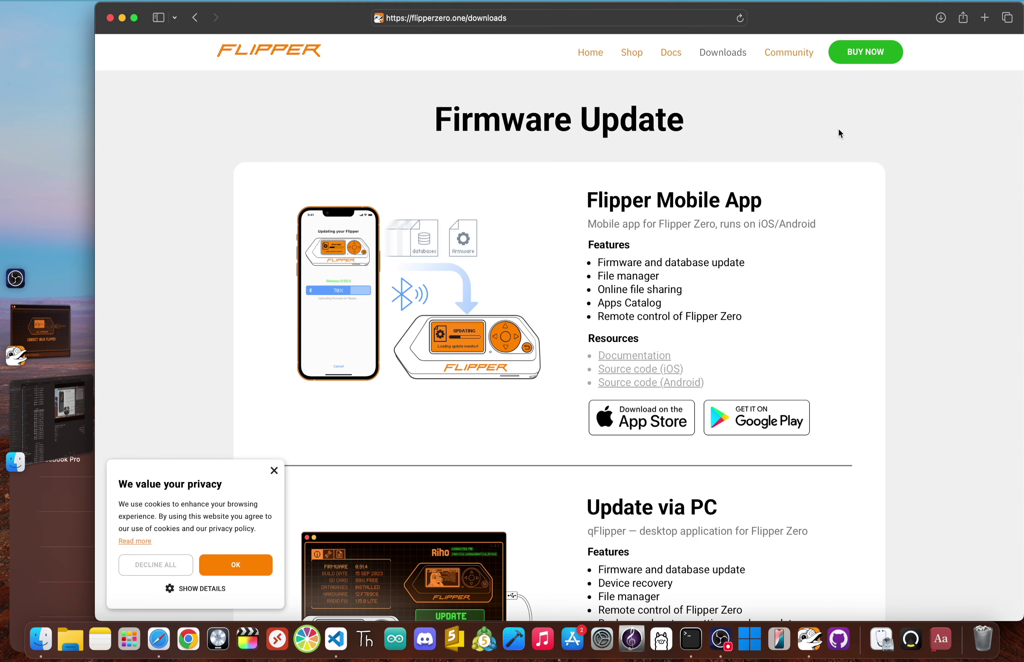
{"action": "scroll", "coordinate": [838, 128], "scroll_direction": "down", "scroll_amount": 10}
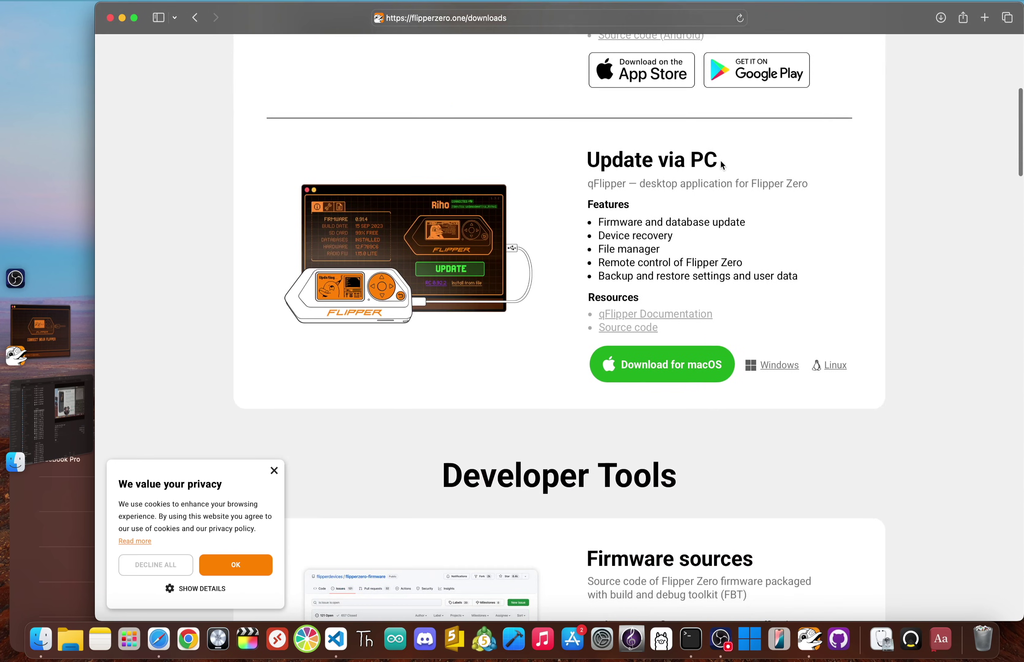
{"action": "scroll", "coordinate": [723, 164], "scroll_direction": "up", "scroll_amount": 5, "text": "ctrl"}
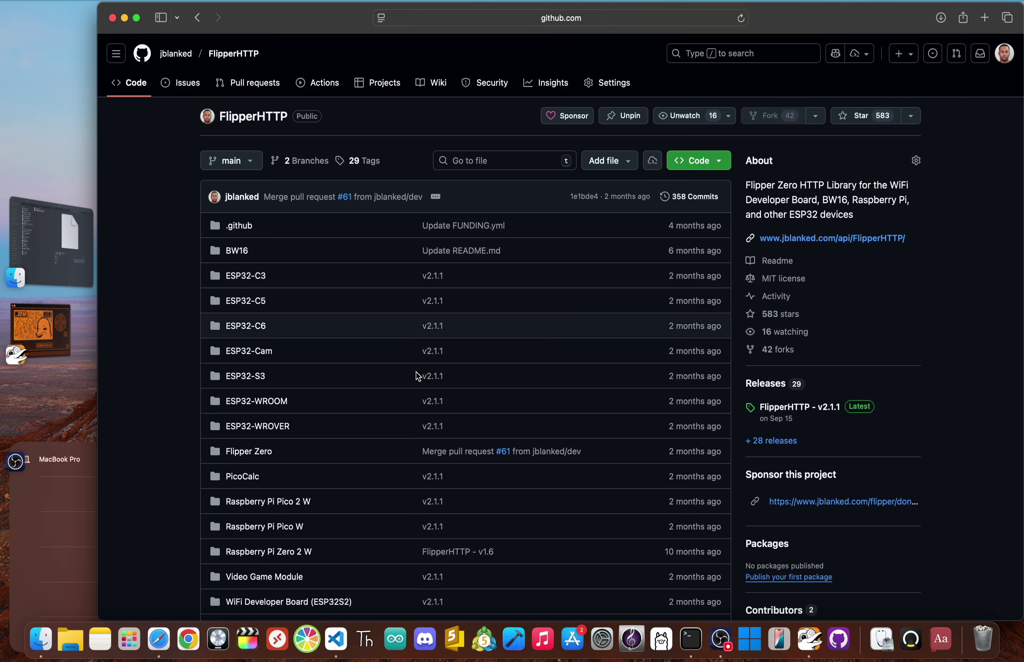
Step: Open the 'WiFi Developer Board (ESP32S2)' folder in the FlipperHTTP GitHub repository
{"action": "scroll", "coordinate": [301, 550], "scroll_direction": "down", "scroll_amount": 2}
{"action": "left_click", "coordinate": [288, 566]}
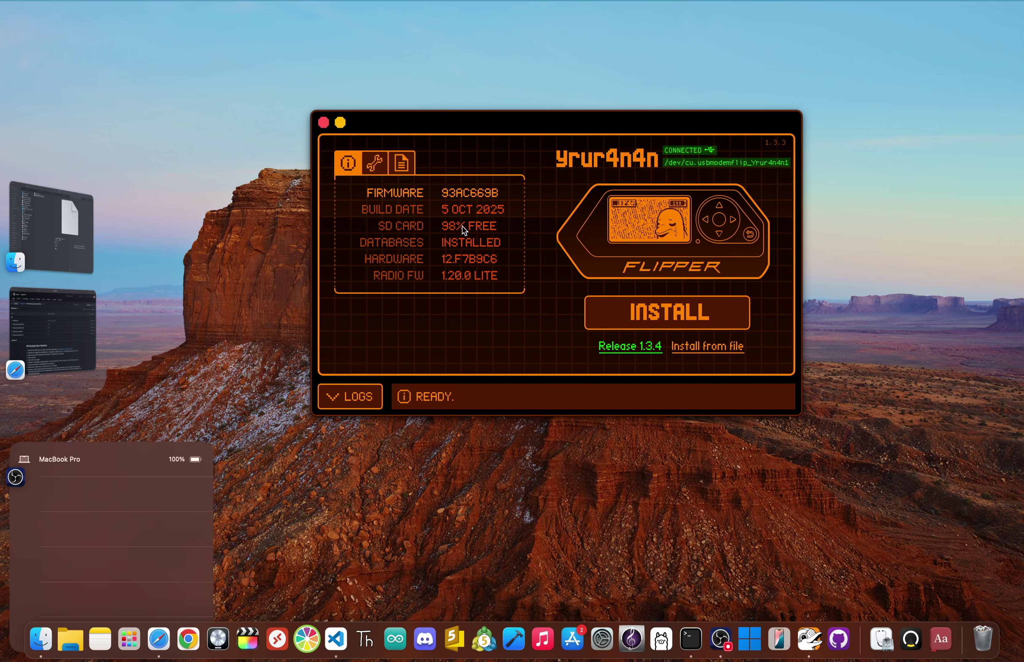
Step: In the File manager, browse SD Card > apps_data > esp_flasher to see the FlipperHTTP files
{"action": "left_click", "coordinate": [403, 165]}
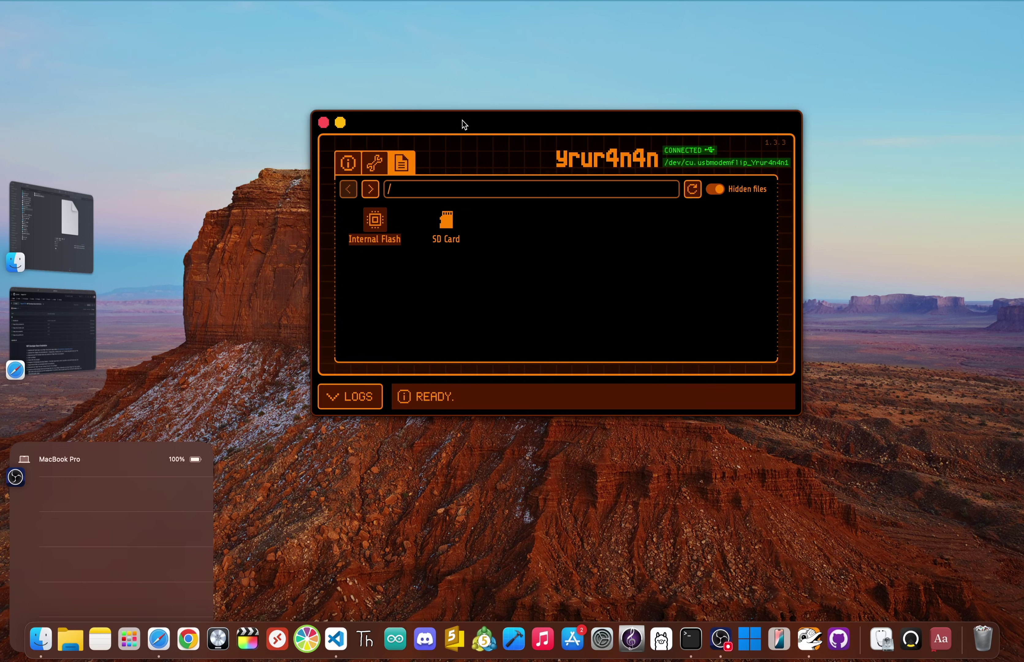
{"action": "double_click", "coordinate": [452, 217]}
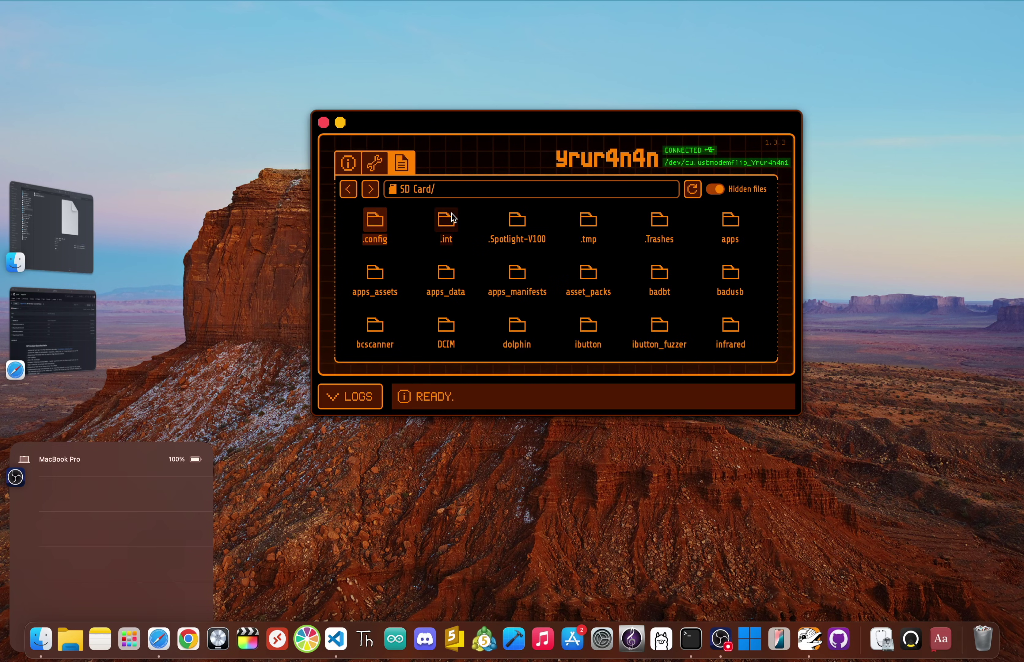
{"action": "double_click", "coordinate": [452, 271]}
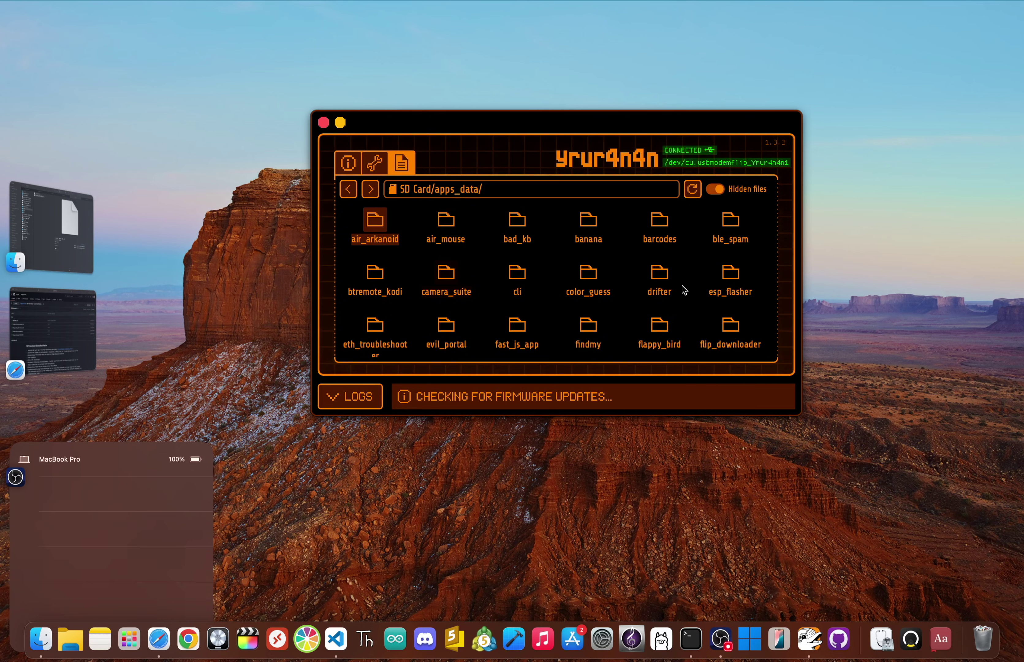
{"action": "double_click", "coordinate": [726, 273]}
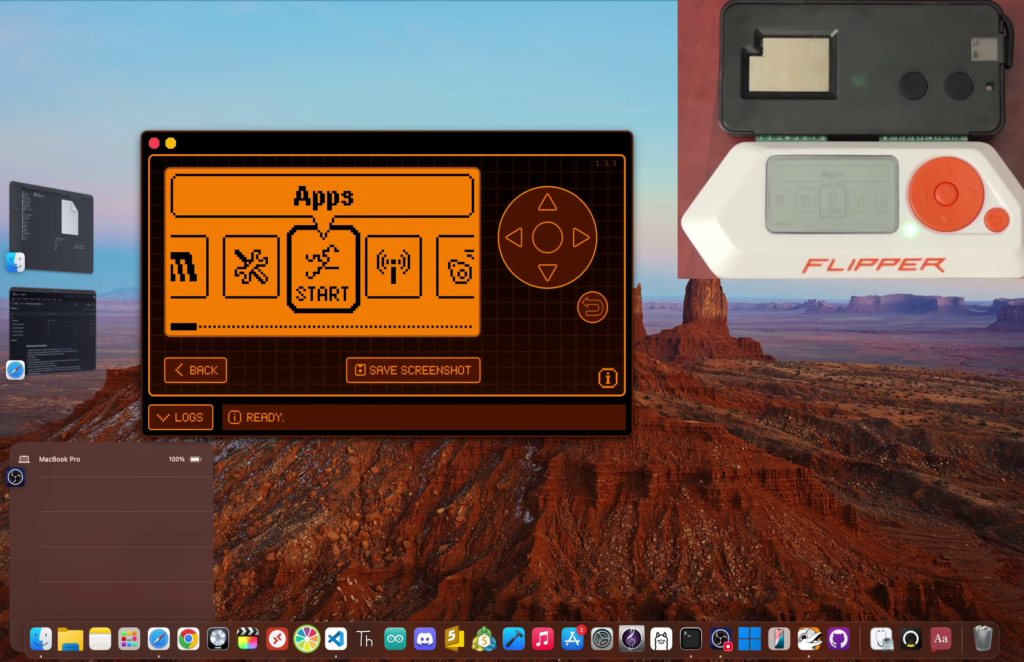
Step: Launch the ESP Flasher app from the Flipper's Apps > GPIO folder
{"action": "key", "text": "Return"}
{"action": "key", "text": "Down"}
{"action": "key", "text": "Down"}
{"action": "key", "text": "Down"}
{"action": "key", "text": "Down"}
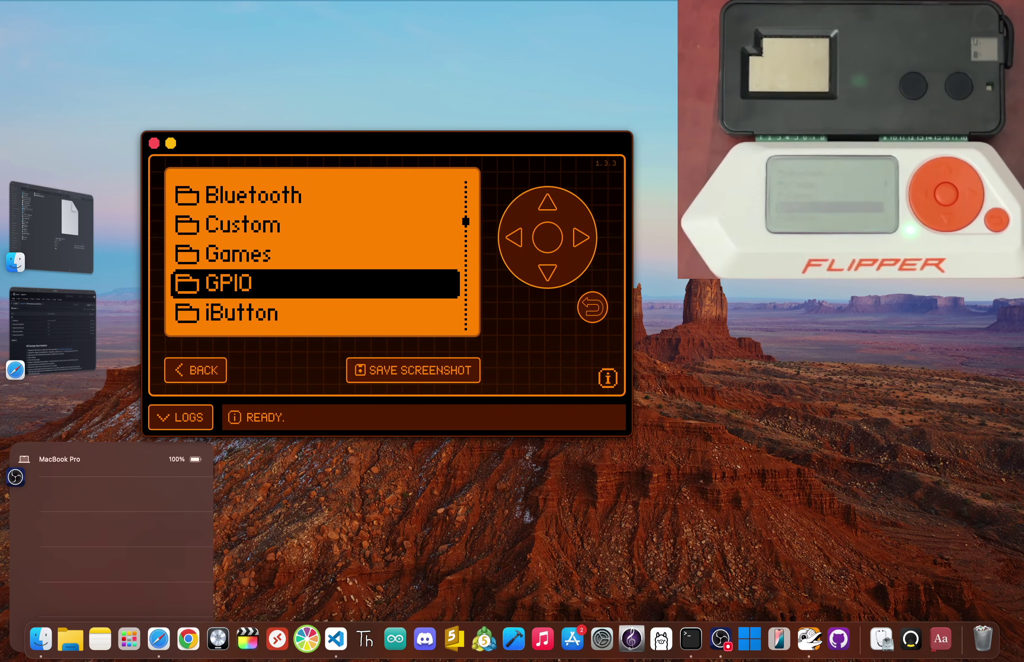
{"action": "key", "text": "Return"}
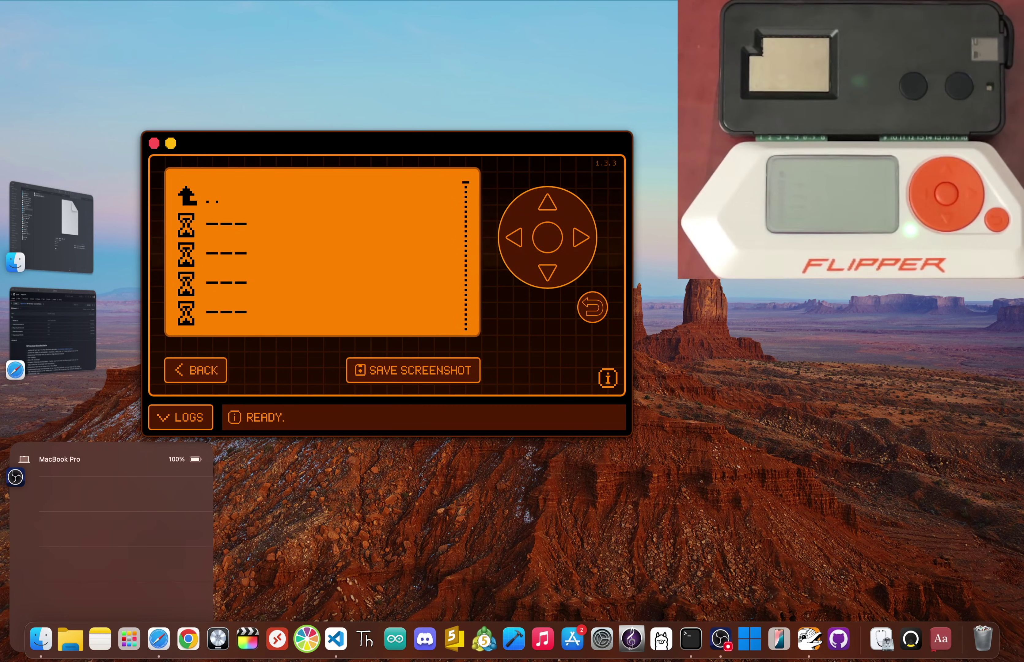
{"action": "key", "text": "Return"}
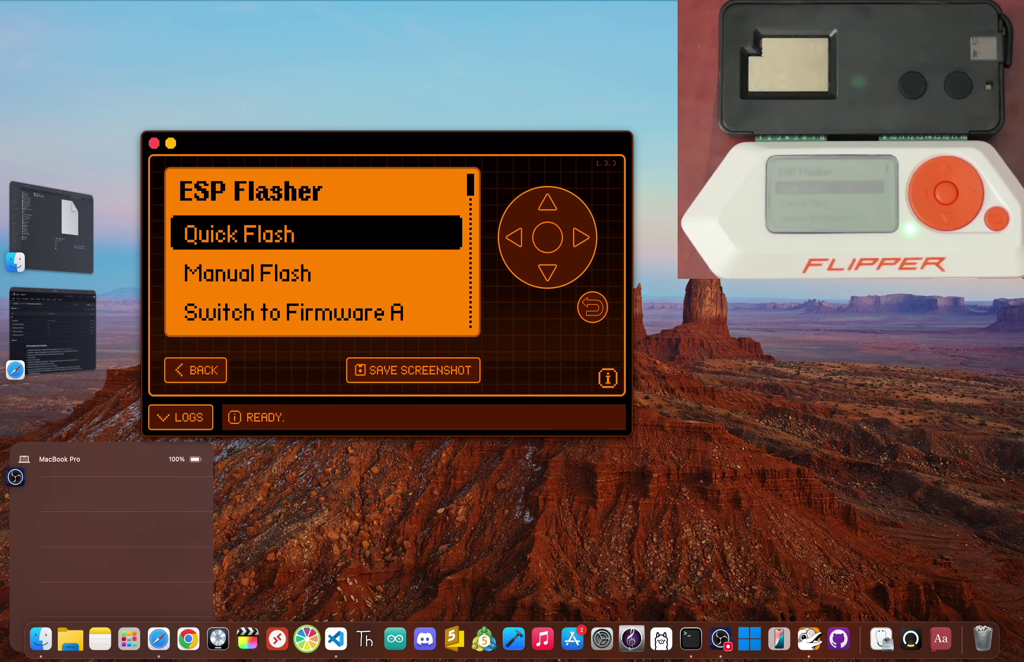
Step: Reset the Wi-Fi board, then select Enter Bootloader so it waits for download
{"action": "key", "text": "Down"}
{"action": "key", "text": "Down"}
{"action": "key", "text": "Down"}
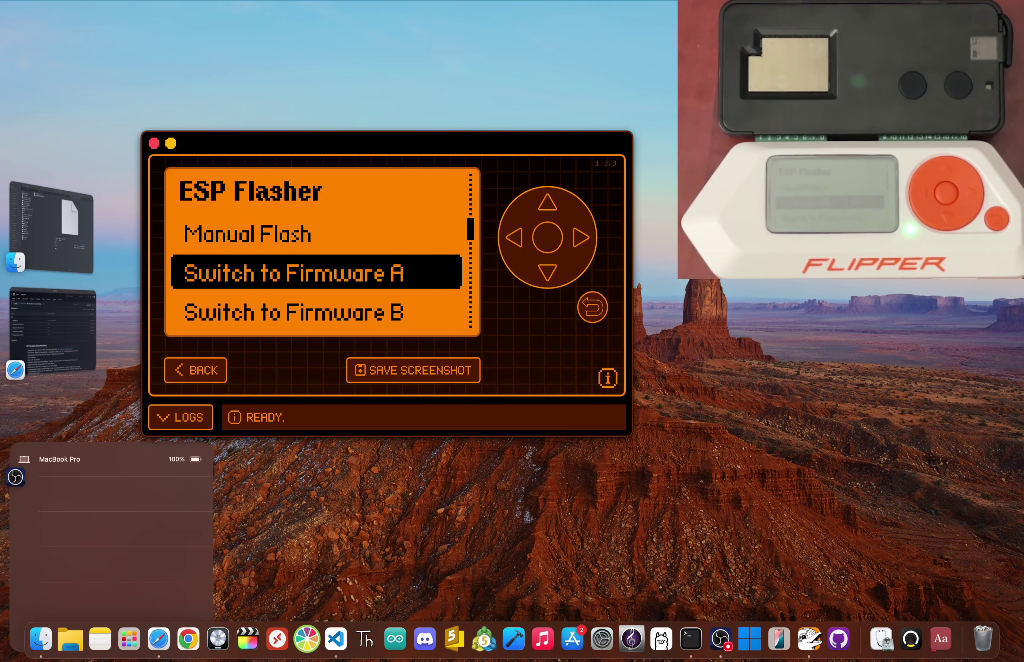
{"action": "key", "text": "Down"}
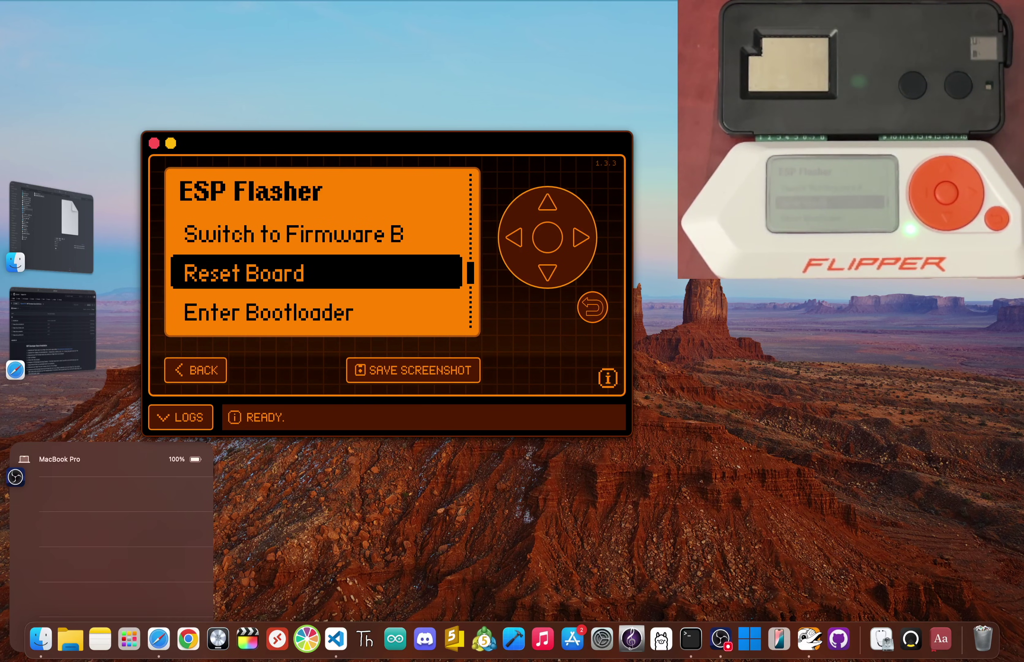
{"action": "key", "text": "Return"}
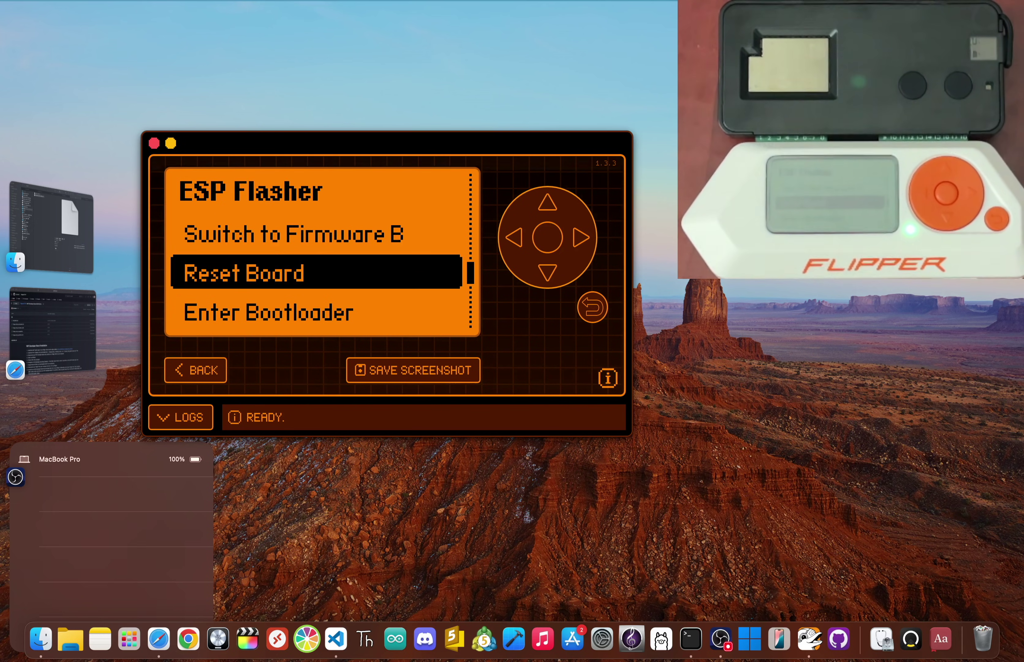
{"action": "key", "text": "Down"}
{"action": "key", "text": "Return"}
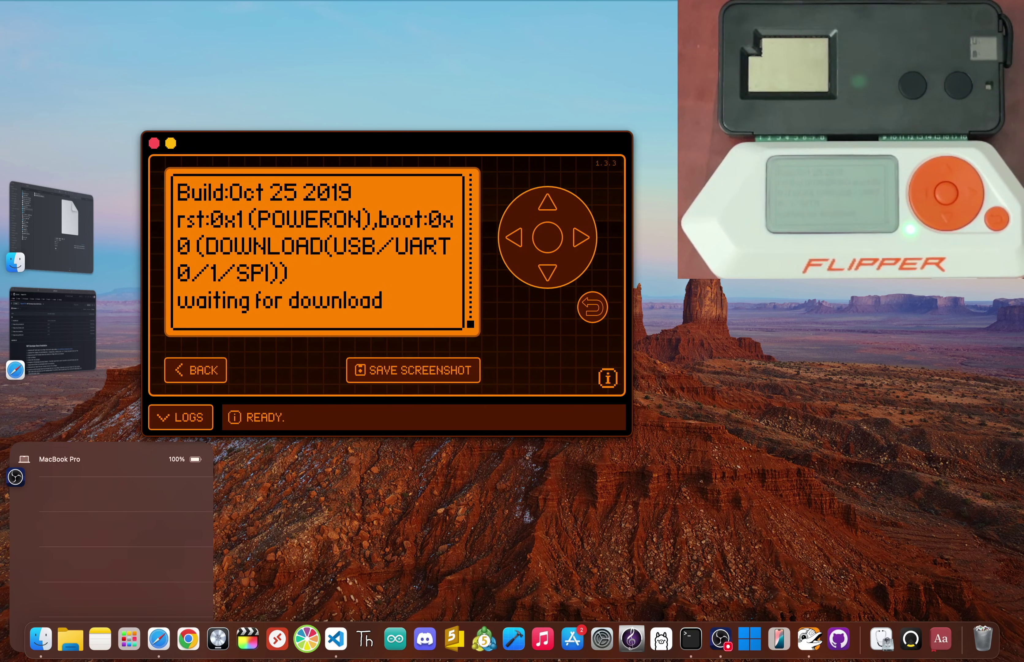
Step: Highlight Manual Flash in the ESP Flasher options list
{"action": "key", "text": "Up"}
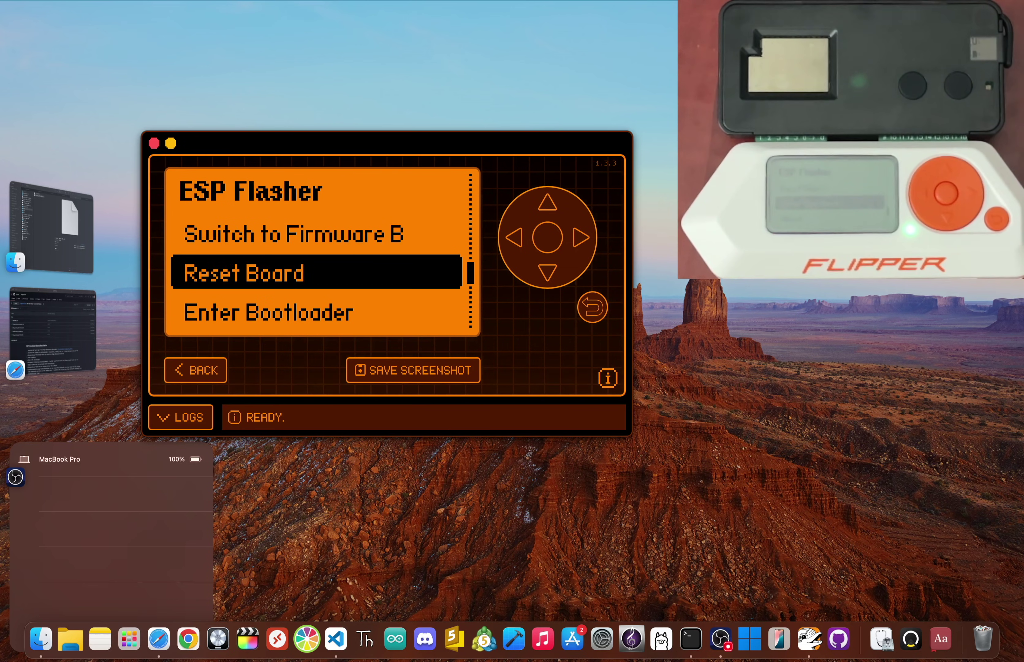
{"action": "key", "text": "Up"}
{"action": "key", "text": "Up"}
{"action": "key", "text": "Up"}
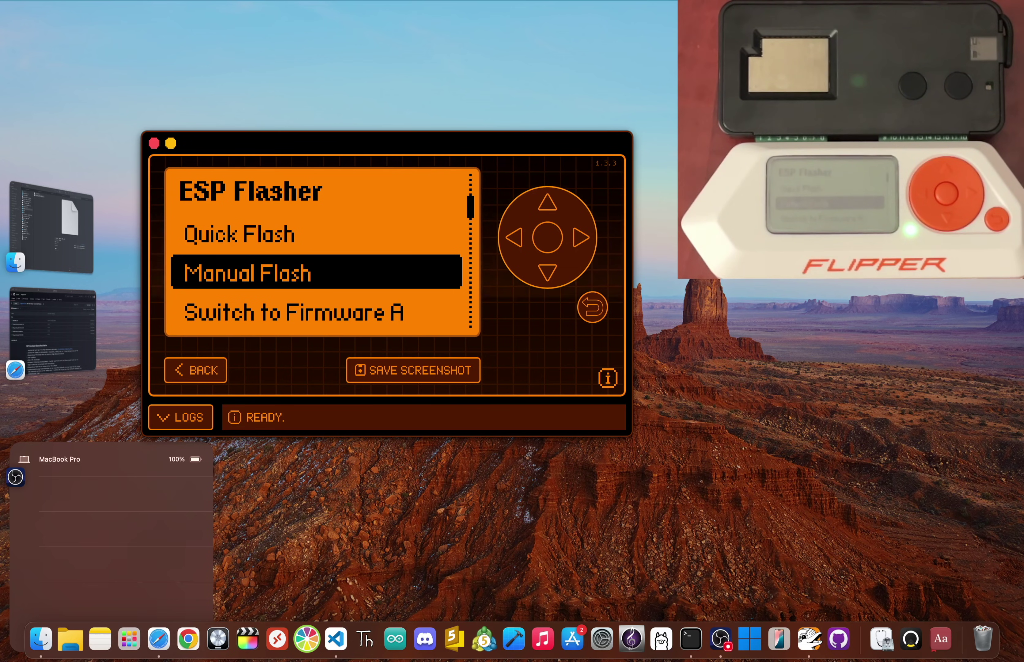
Step: In Manual Flash, assign flipper_http_bootloader to the Bootloader (0x1000) slot
{"action": "key", "text": "Return"}
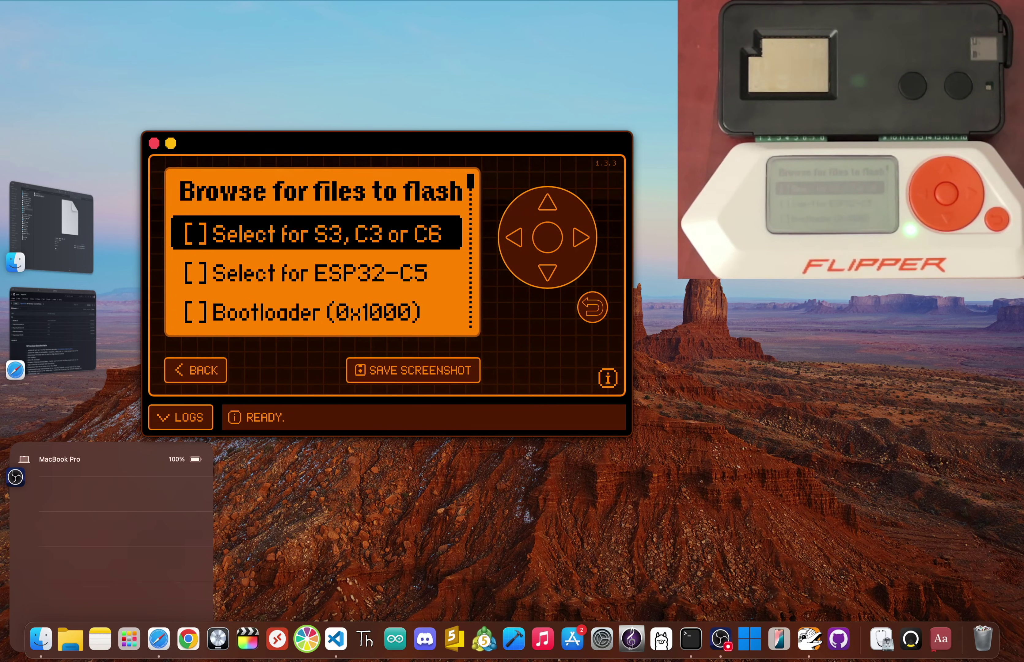
{"action": "key", "text": "Down"}
{"action": "key", "text": "Down"}
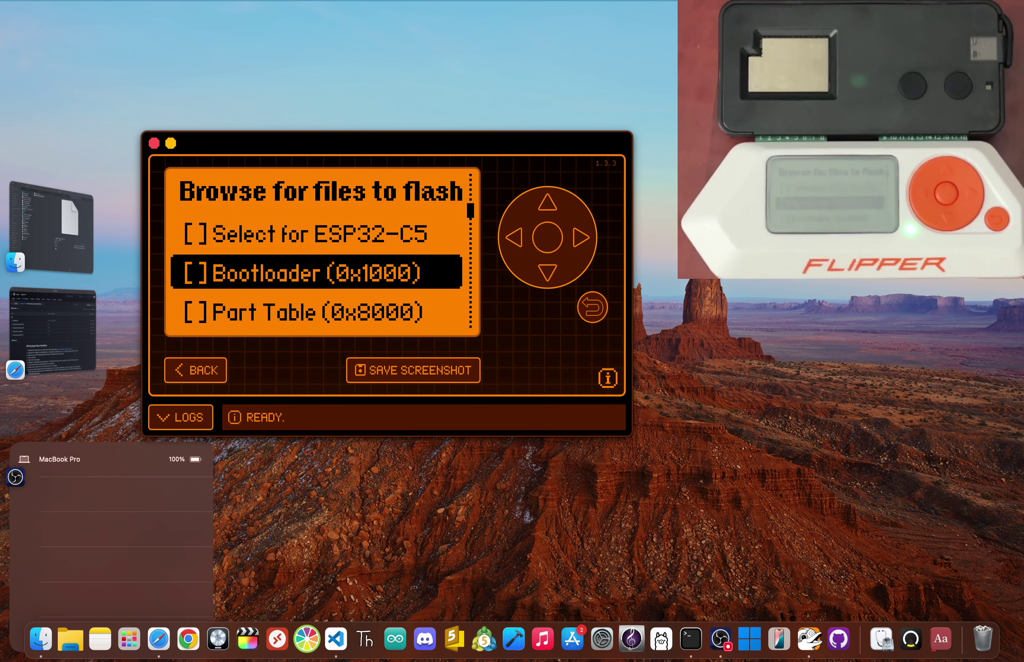
{"action": "key", "text": "Return"}
{"action": "key", "text": "Up"}
{"action": "key", "text": "Up"}
{"action": "key", "text": "Up"}
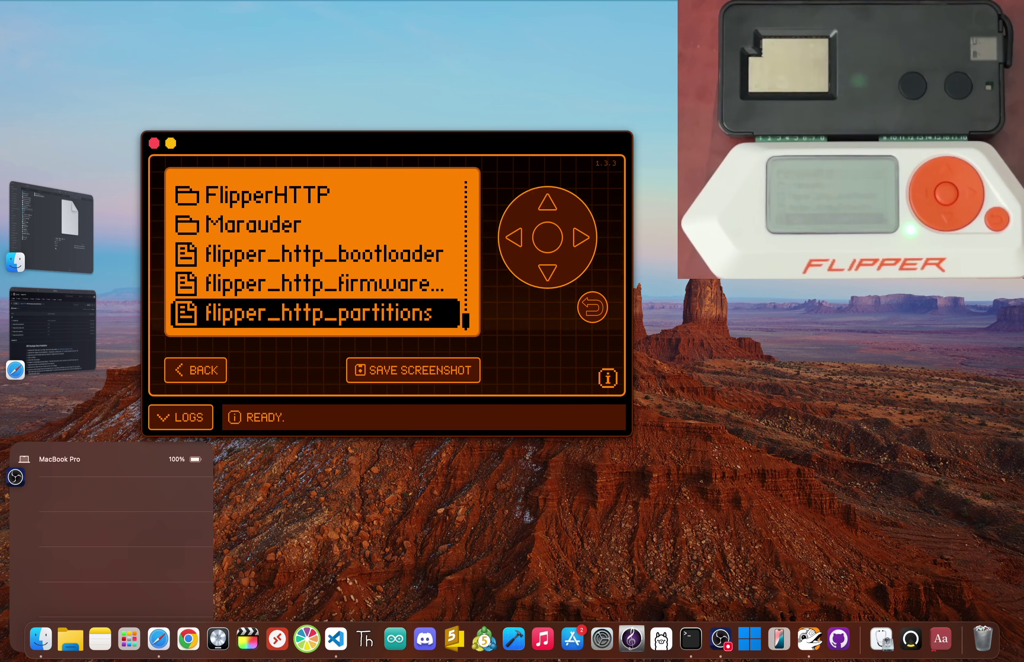
{"action": "key", "text": "Return"}
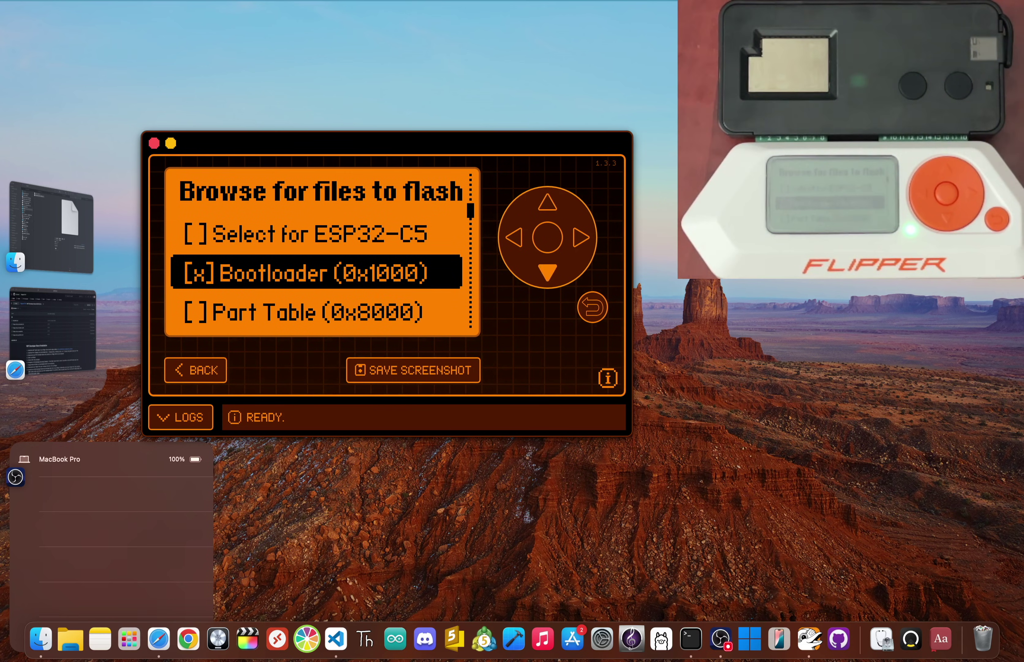
Step: Assign flipper_http_partitions to the Part Table slot
{"action": "key", "text": "Down"}
{"action": "key", "text": "Return"}
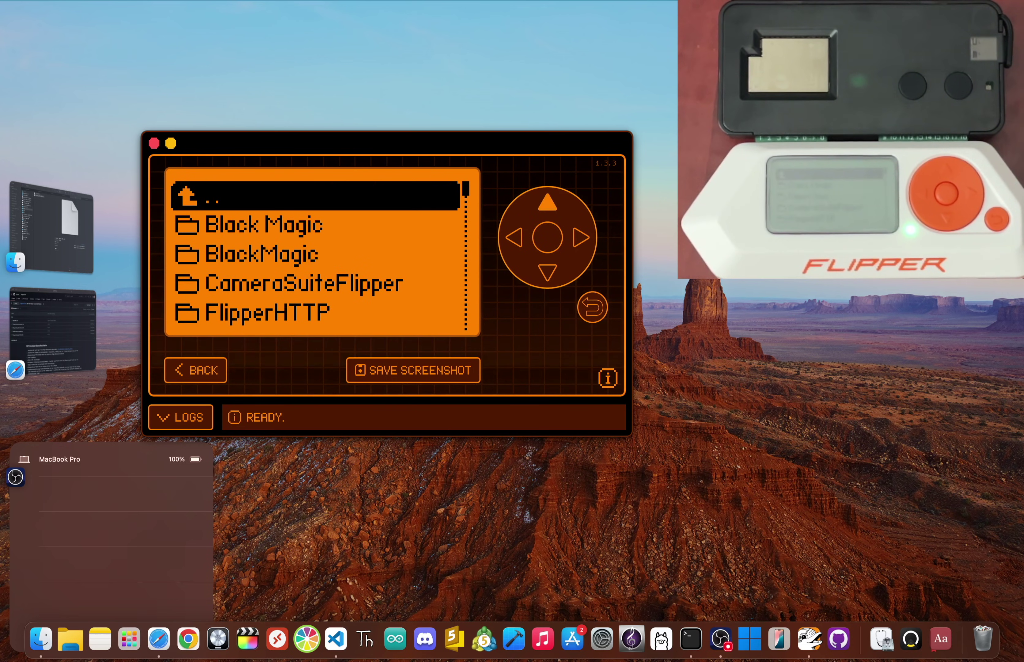
{"action": "key", "text": "Up"}
{"action": "key", "text": "Up"}
{"action": "key", "text": "Down"}
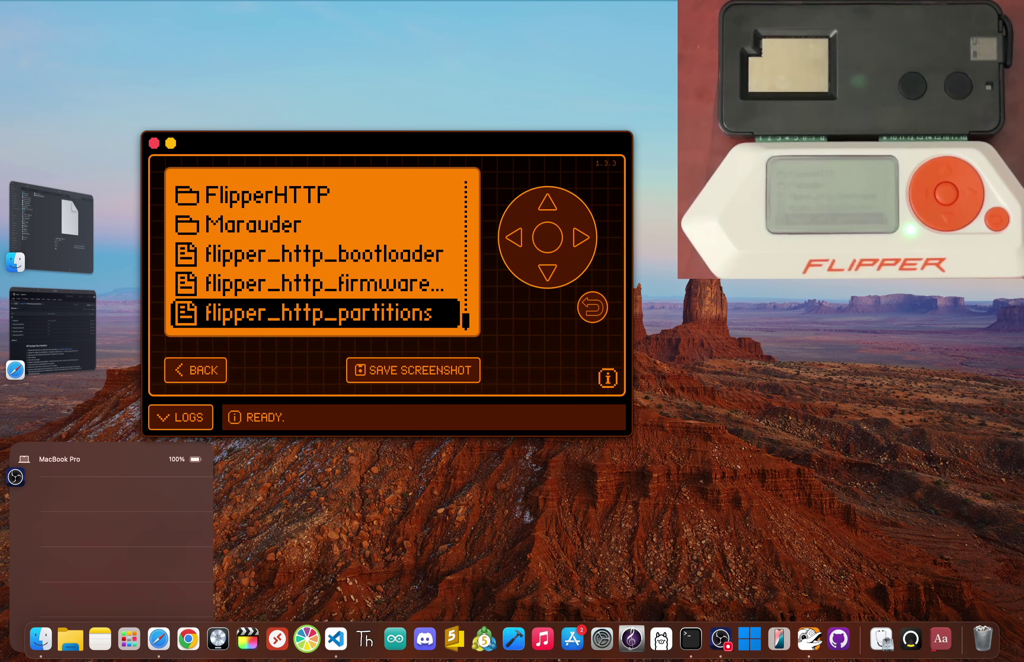
{"action": "key", "text": "Return"}
Step: Assign flipper_http_firmware_a to the FirmwareA (0x10000) slot, then highlight FLASH - fast
{"action": "key", "text": "Down"}
{"action": "key", "text": "Down"}
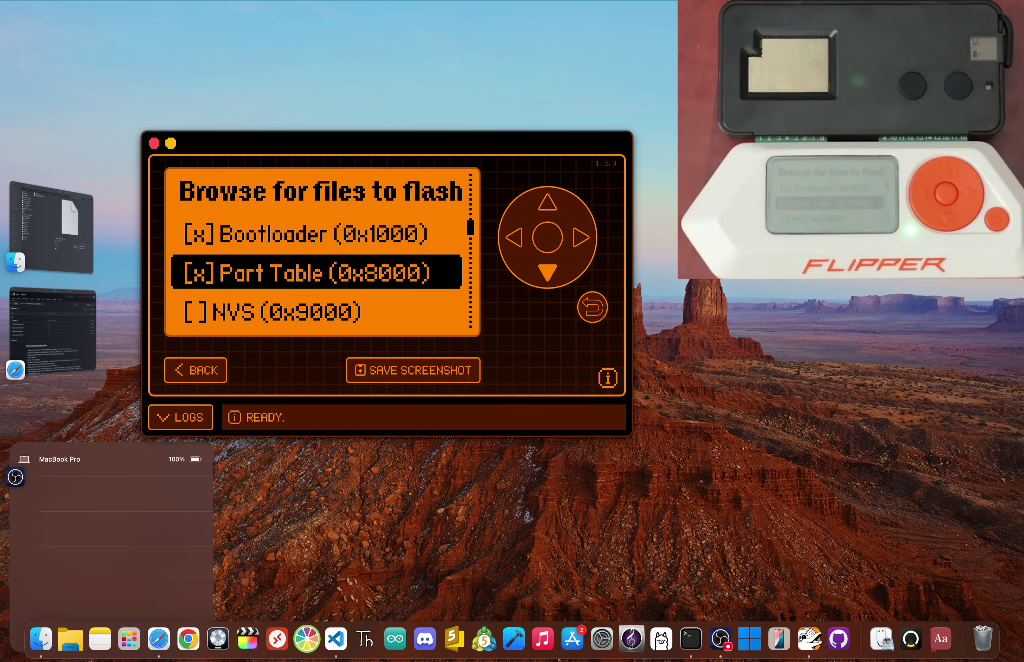
{"action": "key", "text": "Down"}
{"action": "key", "text": "Return"}
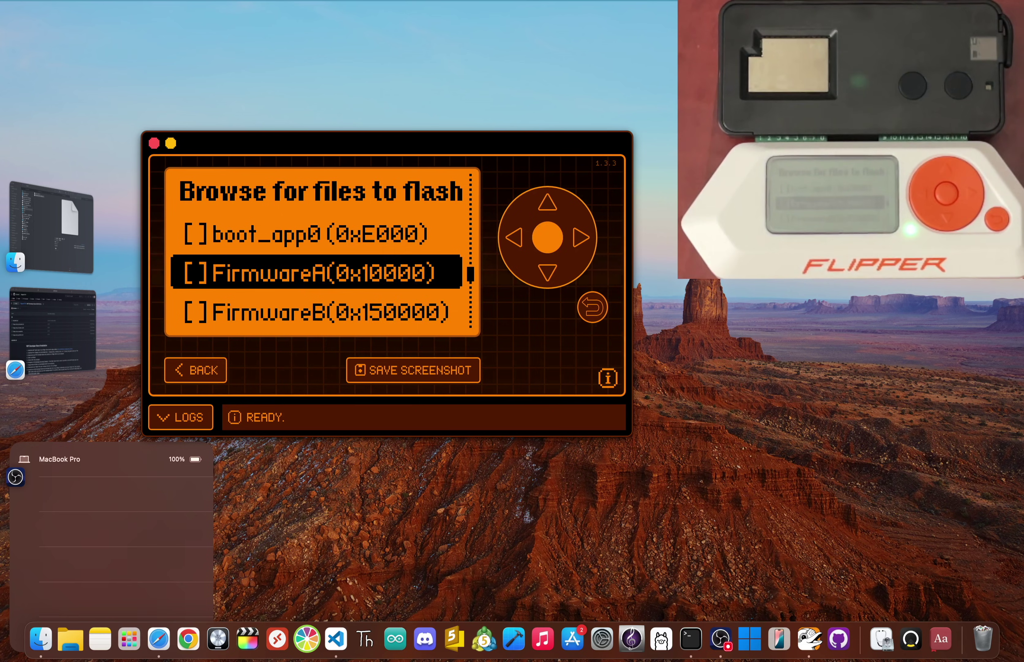
{"action": "key", "text": "Up"}
{"action": "key", "text": "Up"}
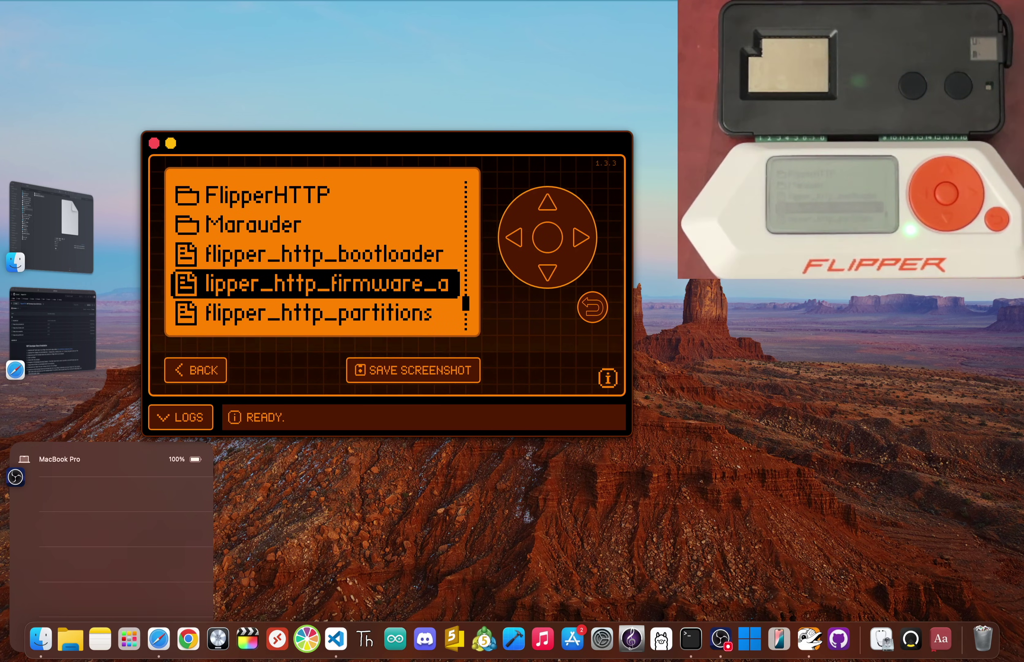
{"action": "key", "text": "Return"}
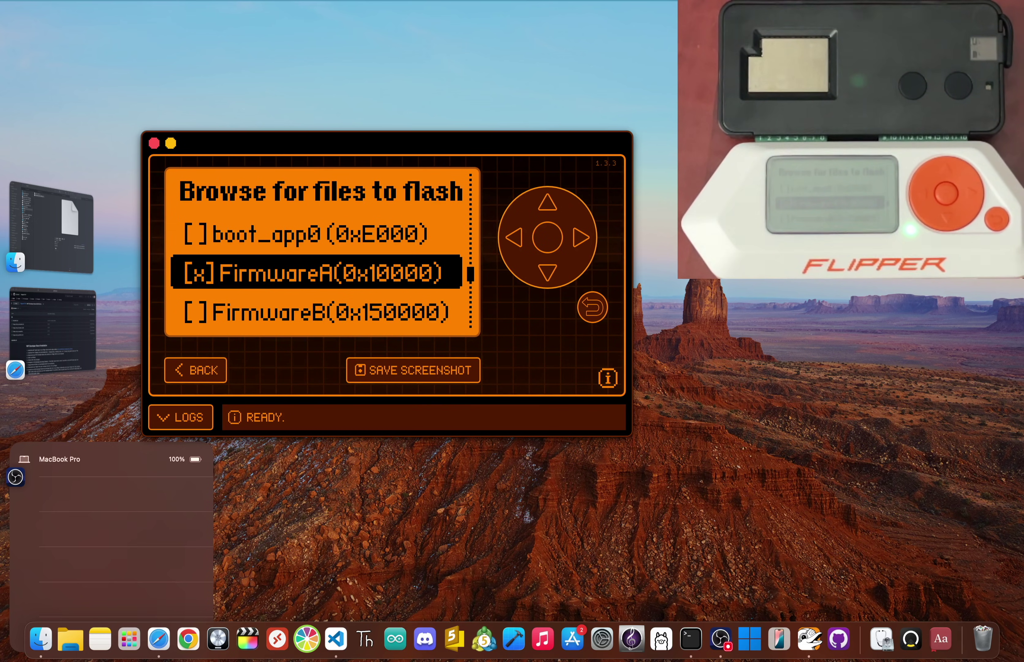
{"action": "key", "text": "Down"}
{"action": "key", "text": "Down"}
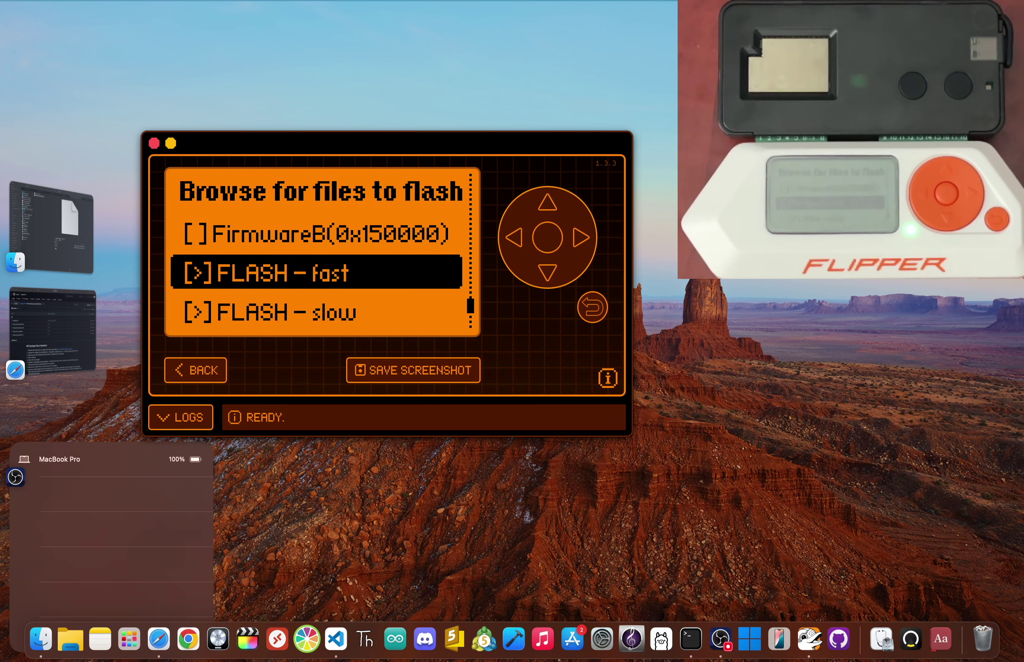
Step: Run FLASH - fast to write the FlipperHTTP files onto the Wi-Fi board
{"action": "key", "text": "Return"}
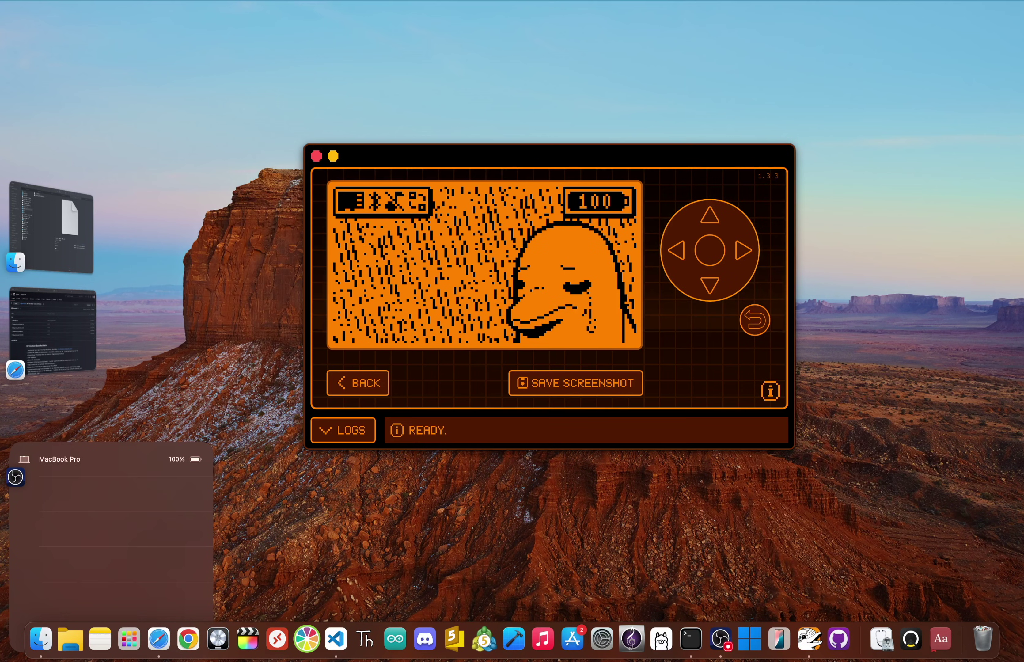
Step: Launch the FlipperHTTP app from the Flipper's Apps > GPIO folder
{"action": "key", "text": "Return"}
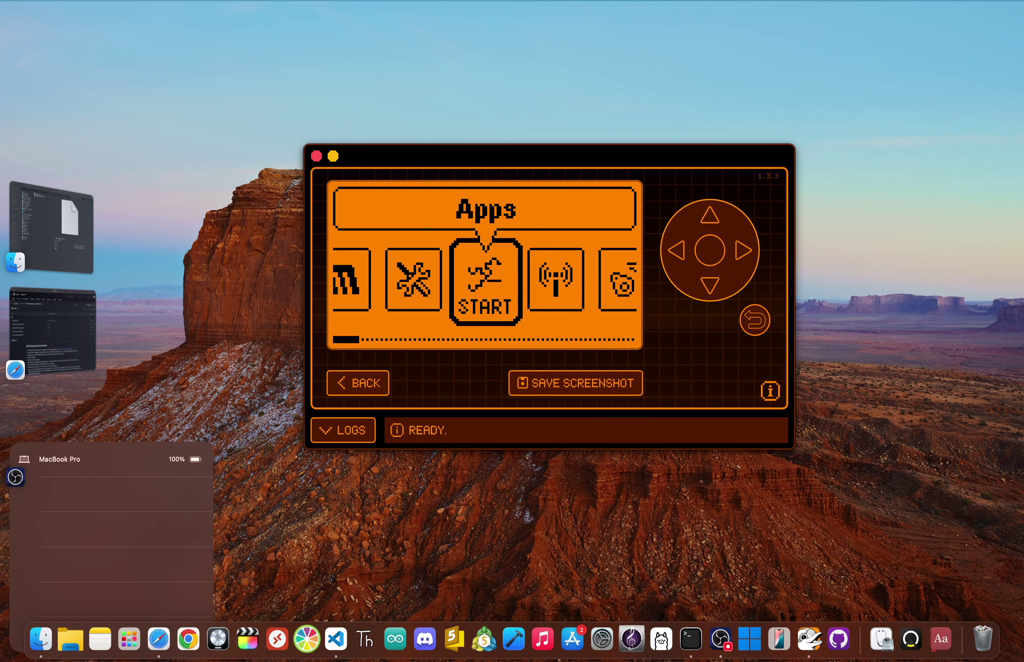
{"action": "key", "text": "Return"}
{"action": "key", "text": "Down"}
{"action": "key", "text": "Down"}
{"action": "key", "text": "Down"}
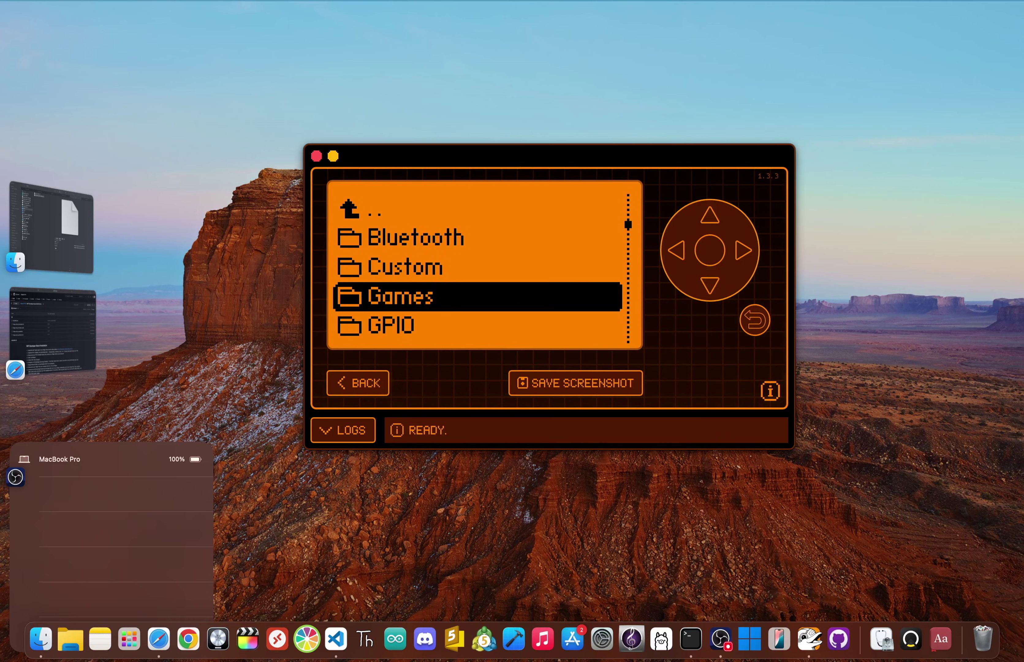
{"action": "key", "text": "Down"}
{"action": "key", "text": "Return"}
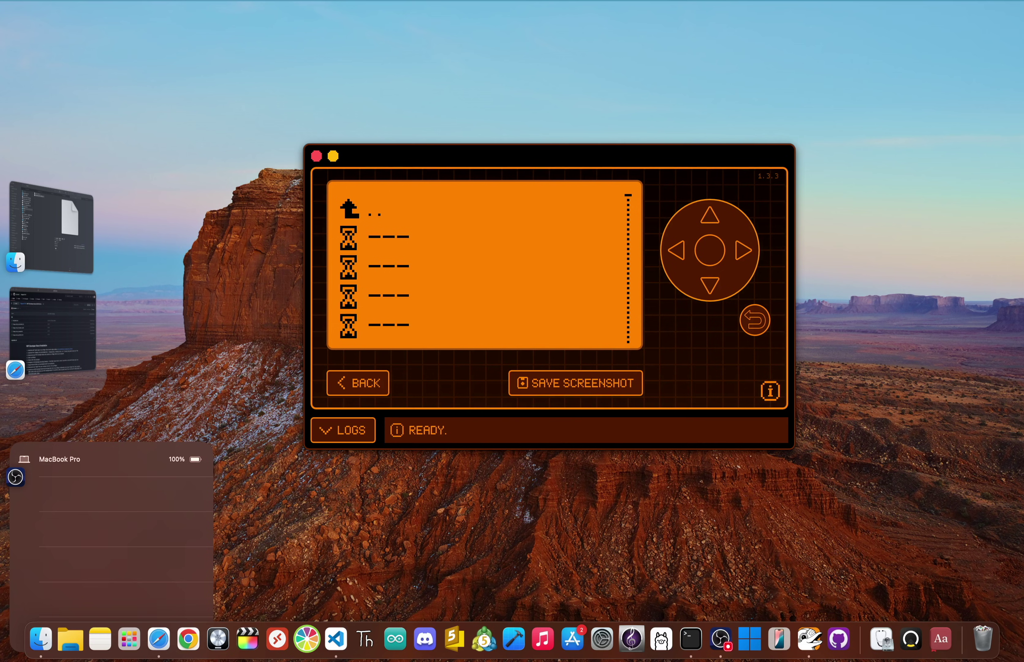
{"action": "key", "text": "Up"}
{"action": "key", "text": "Up"}
{"action": "key", "text": "Up"}
{"action": "key", "text": "Up"}
{"action": "key", "text": "Up"}
{"action": "key", "text": "Up"}
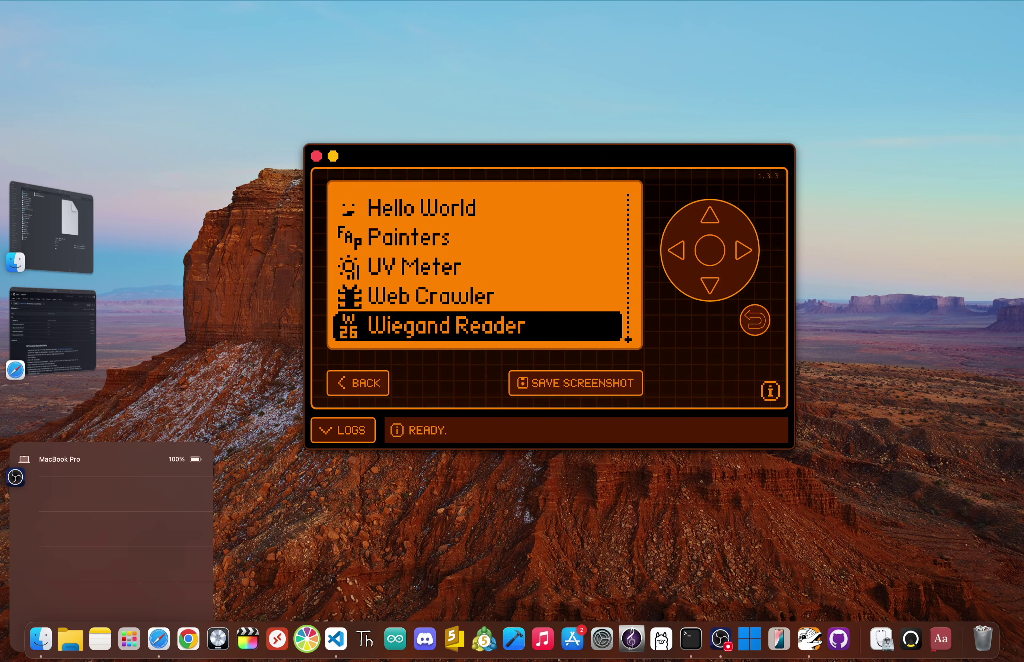
{"action": "key", "text": "Up"}
{"action": "key", "text": "Up"}
{"action": "key", "text": "Up"}
{"action": "key", "text": "Up"}
{"action": "key", "text": "Up"}
{"action": "key", "text": "Up"}
{"action": "key", "text": "Up"}
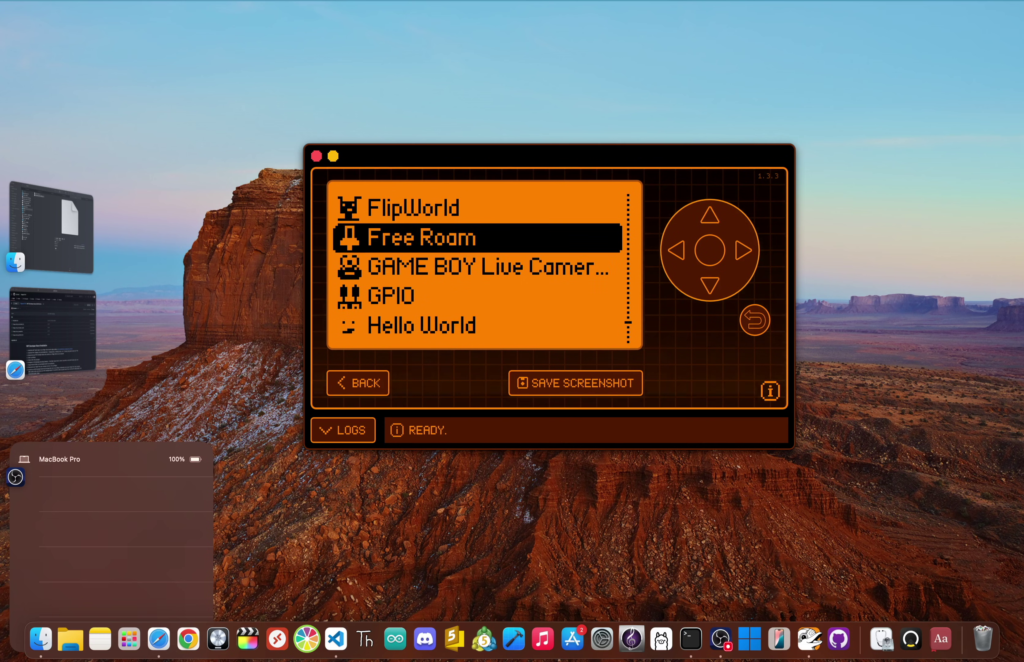
{"action": "key", "text": "Up"}
{"action": "key", "text": "Up"}
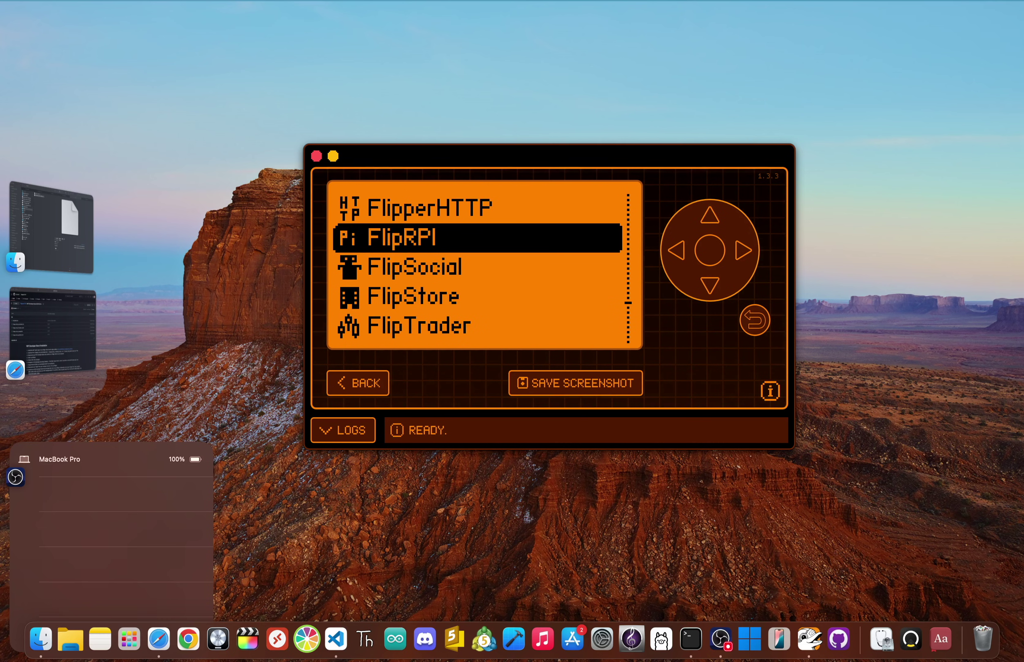
{"action": "key", "text": "Up"}
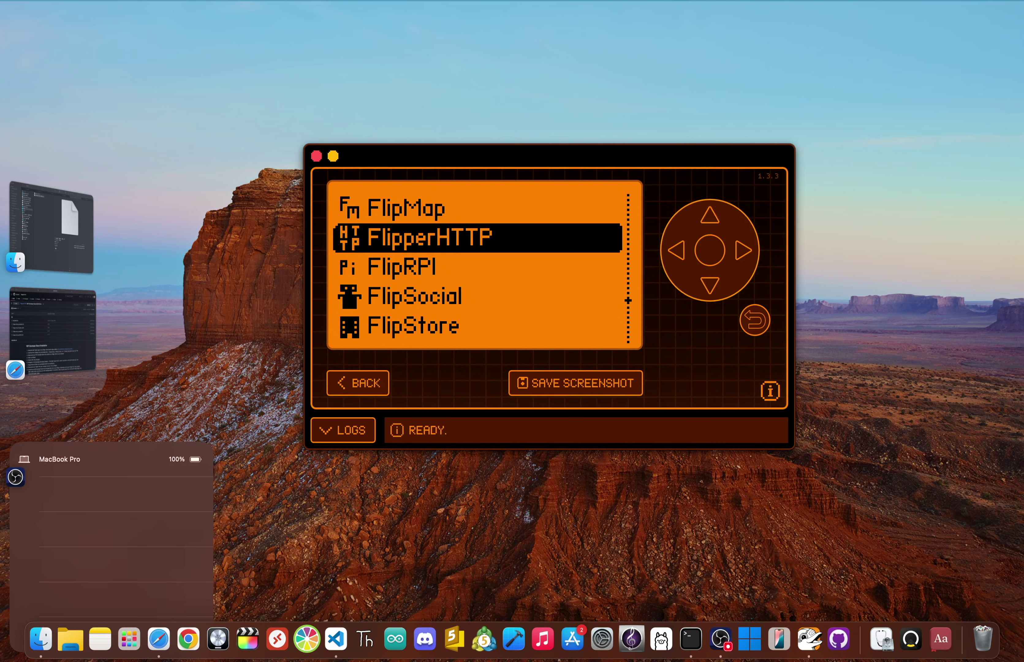
{"action": "key", "text": "Return"}
Step: Review the WiFi SSID, WiFi Password and User Name settings, then return to the main menu
{"action": "key", "text": "Down"}
{"action": "key", "text": "Down"}
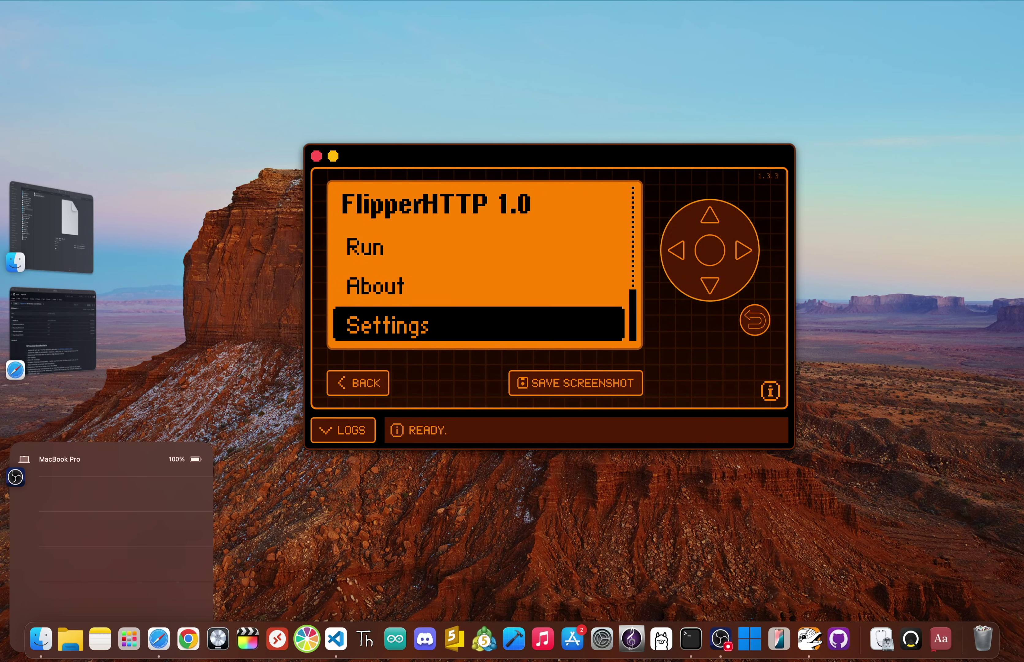
{"action": "key", "text": "Return"}
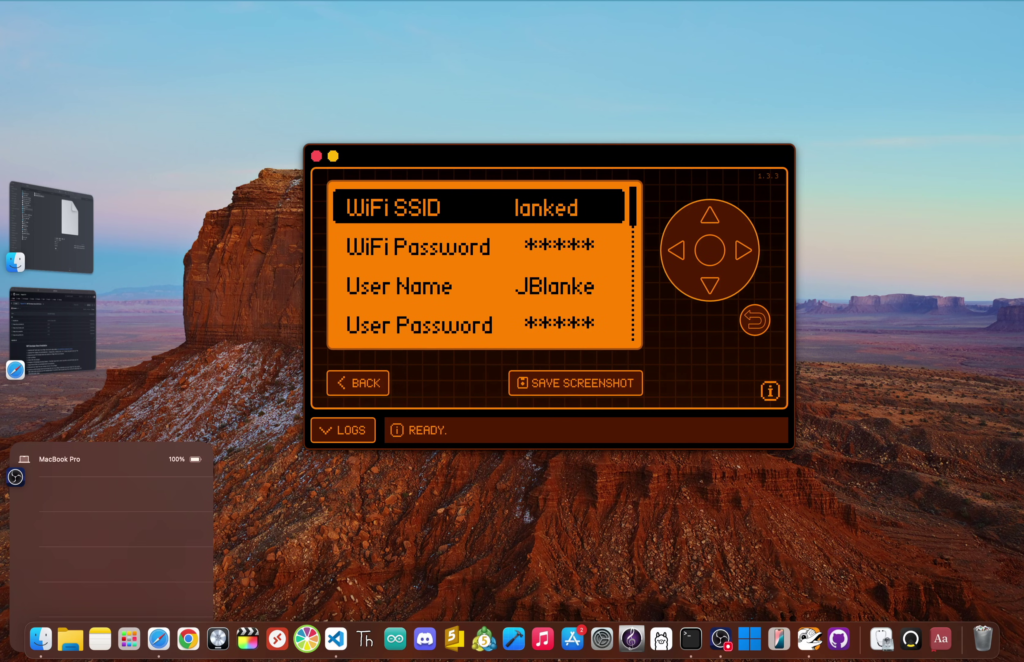
{"action": "key", "text": "Down"}
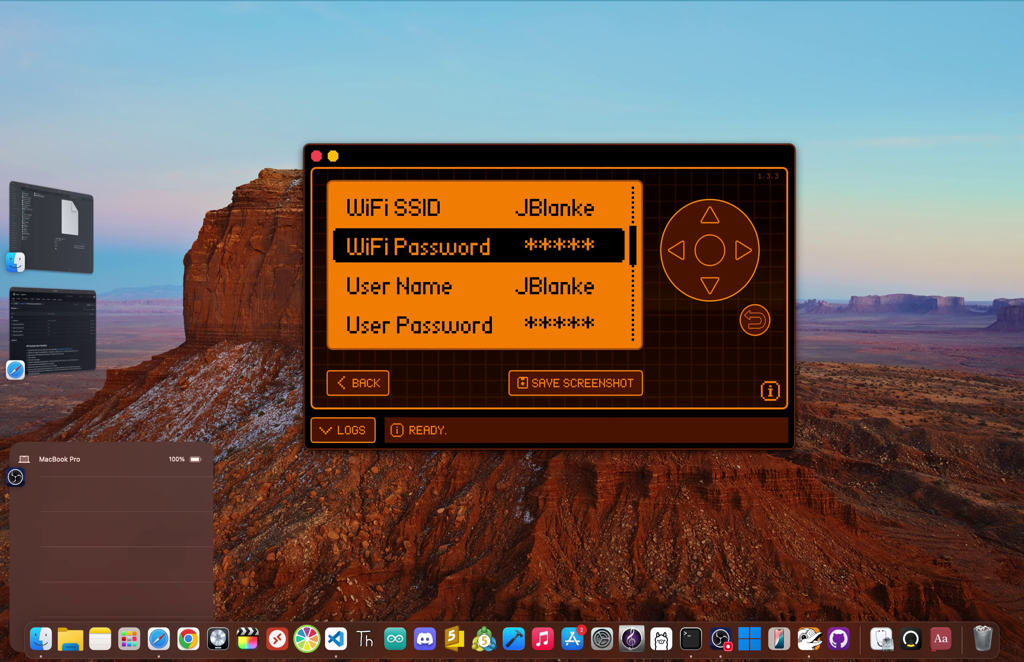
{"action": "key", "text": "Down"}
{"action": "key", "text": "Down"}
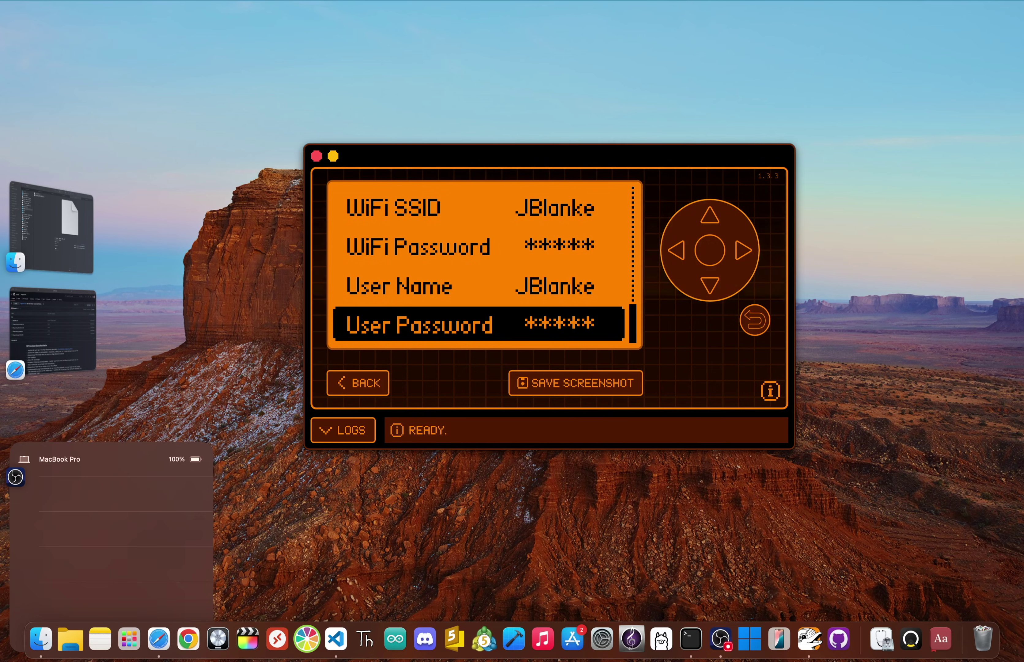
{"action": "key", "text": "BackSpace"}
Step: From Run, choose Connect to save the Wi-Fi credentials and connect the board
{"action": "key", "text": "Up"}
{"action": "key", "text": "Up"}
{"action": "key", "text": "Return"}
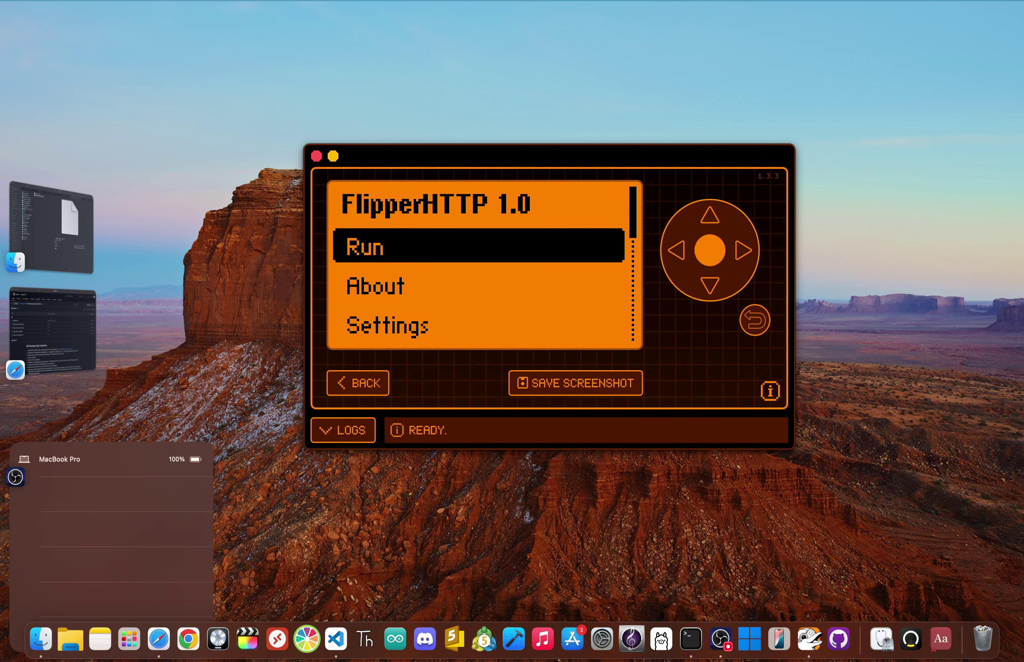
{"action": "key", "text": "Right"}
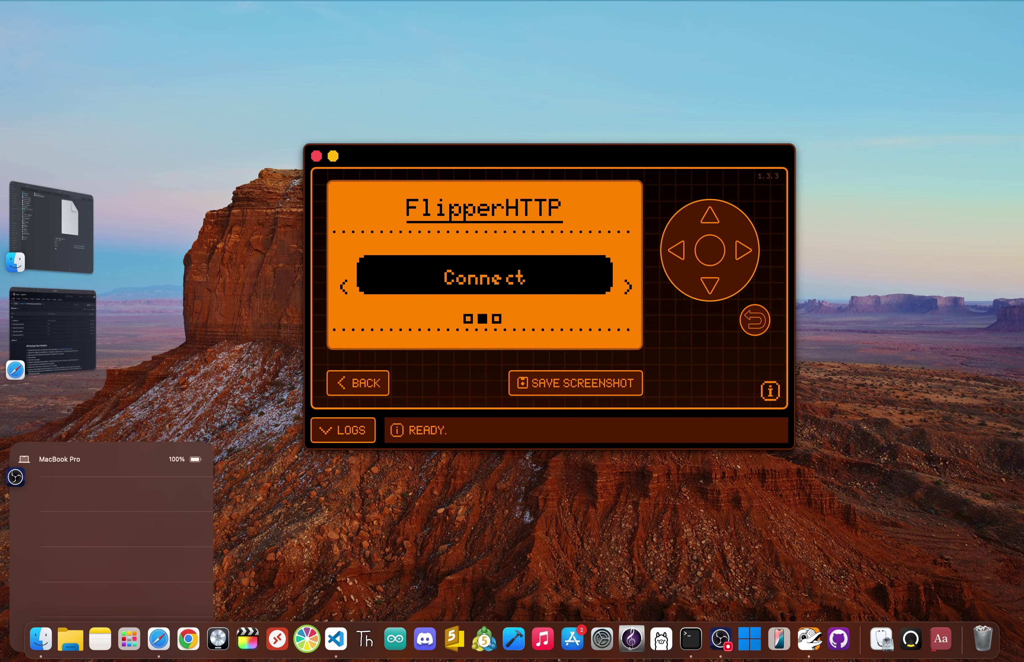
{"action": "key", "text": "Return"}
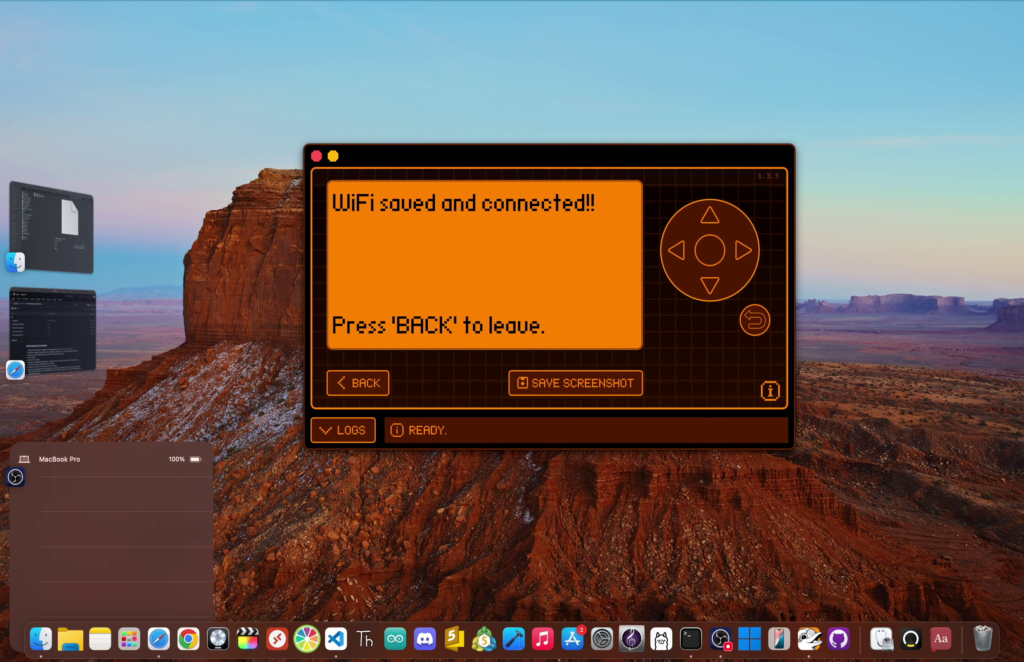
{"action": "key", "text": "BackSpace"}
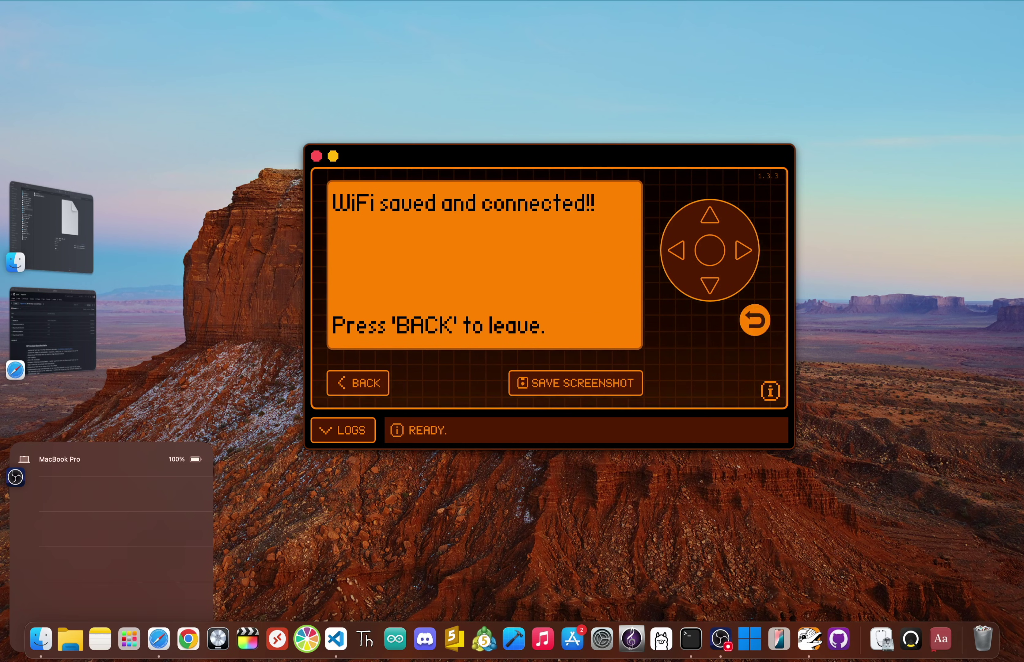
Step: Check the Status page showing Connected with IP 10.0.0.26, then close it
{"action": "key", "text": "Left"}
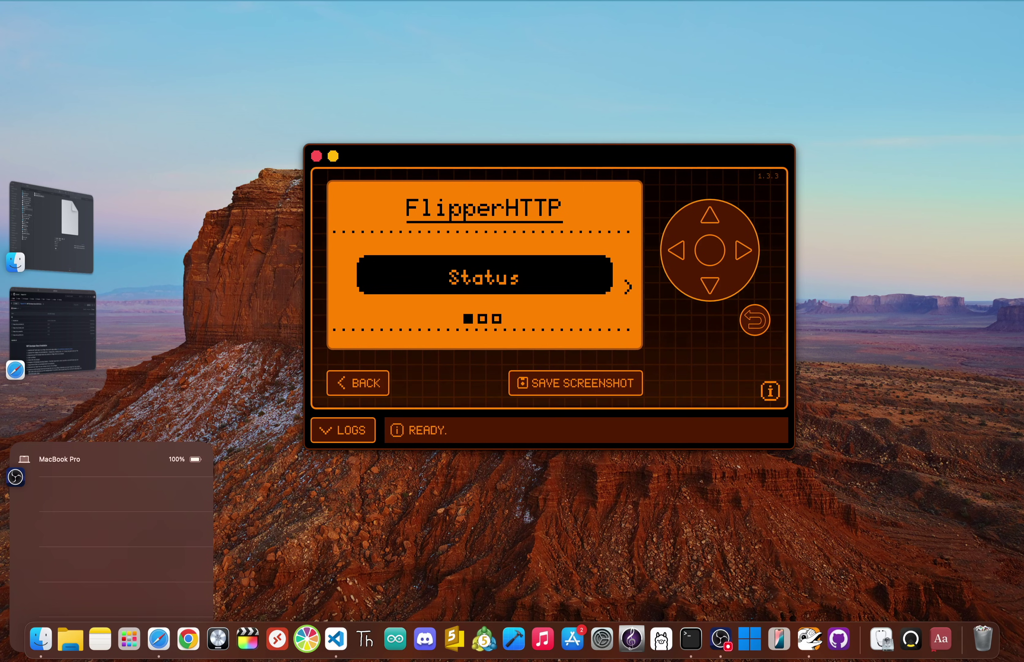
{"action": "key", "text": "Return"}
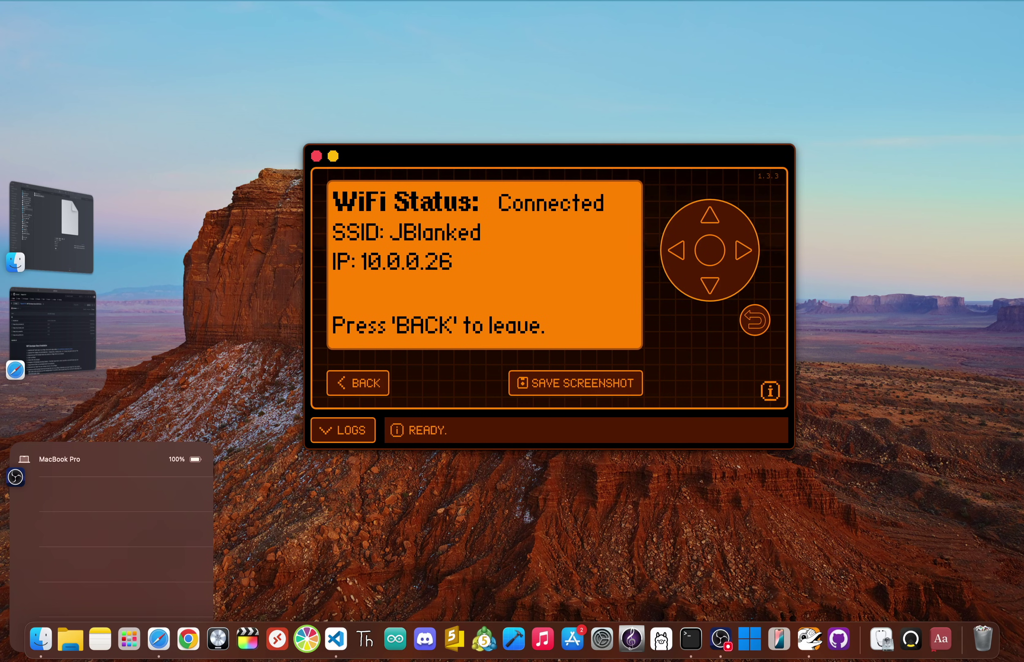
{"action": "key", "text": "BackSpace"}
{"action": "key", "text": "BackSpace"}
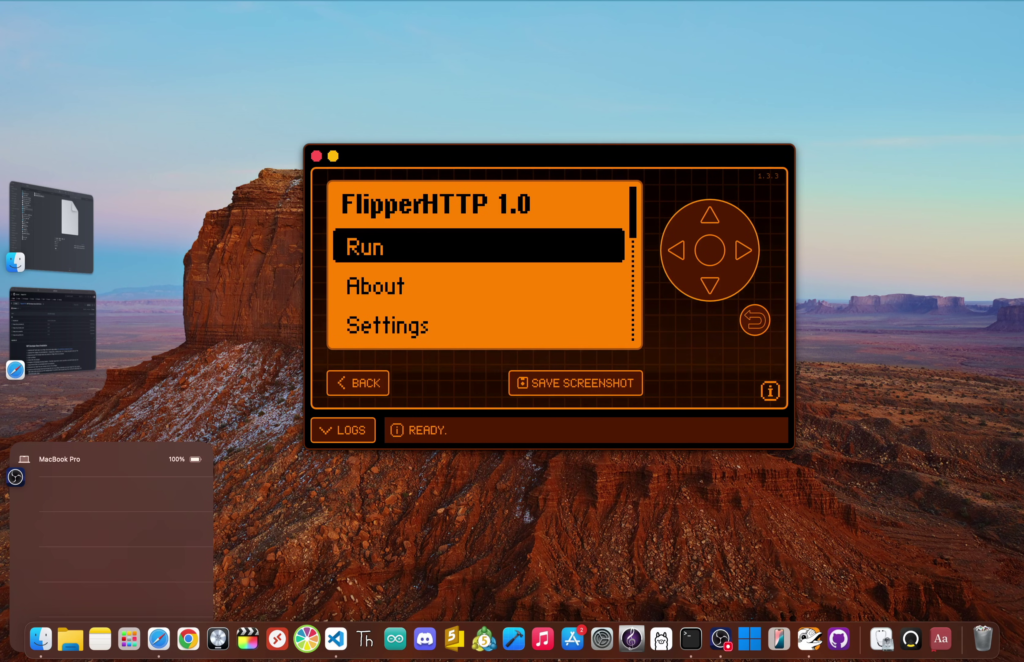
Step: Open FlipSocial's Settings and review the WiFi password and User Name fields
{"action": "key", "text": "Return"}
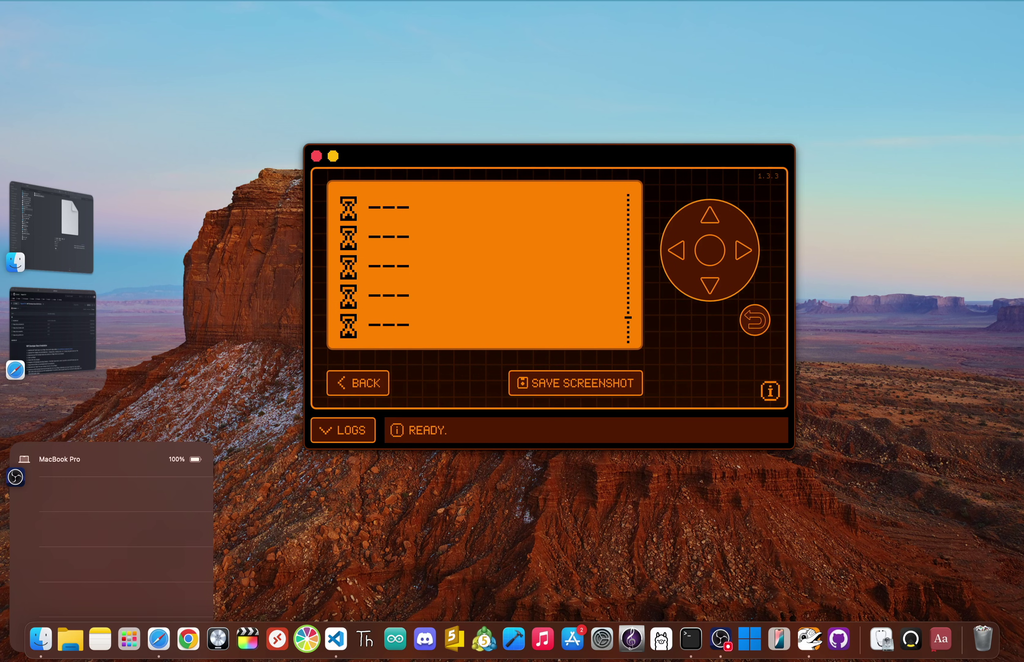
{"action": "key", "text": "Down"}
{"action": "key", "text": "Down"}
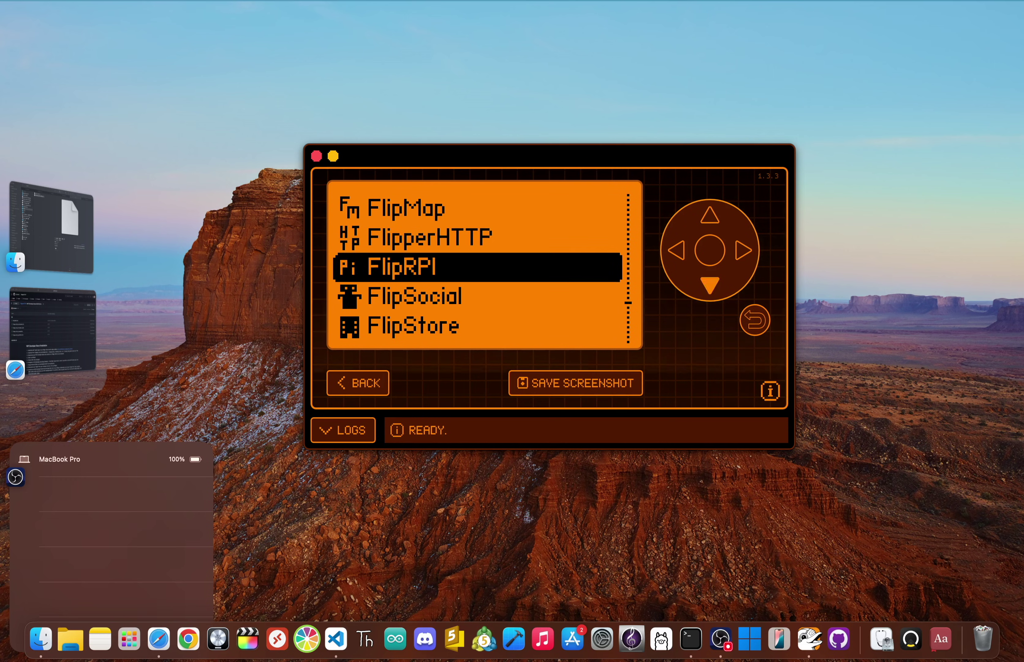
{"action": "key", "text": "Return"}
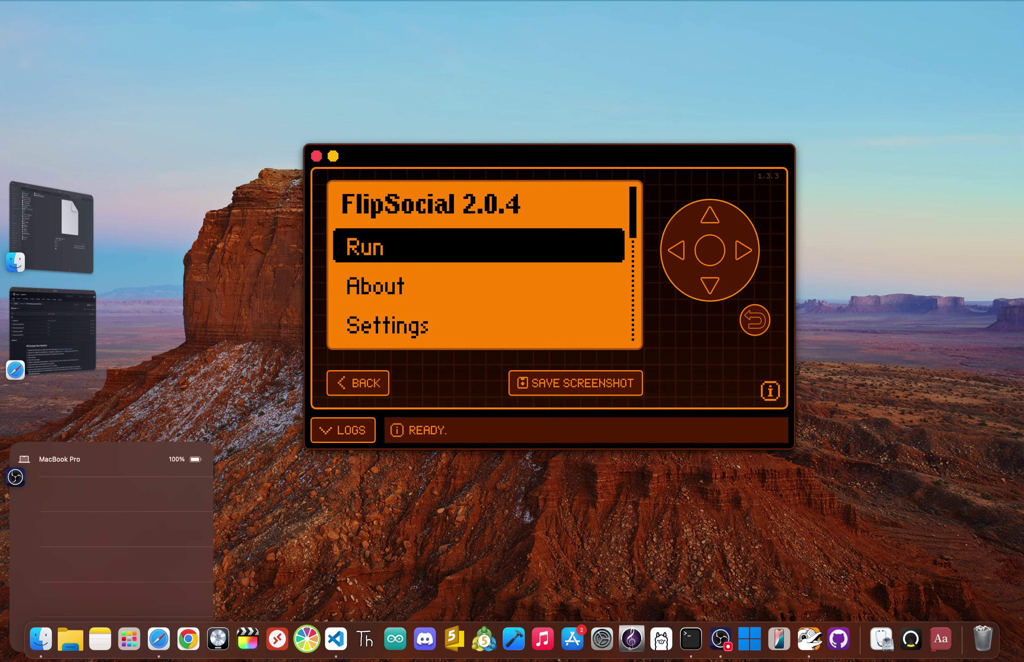
{"action": "key", "text": "Down"}
{"action": "key", "text": "Down"}
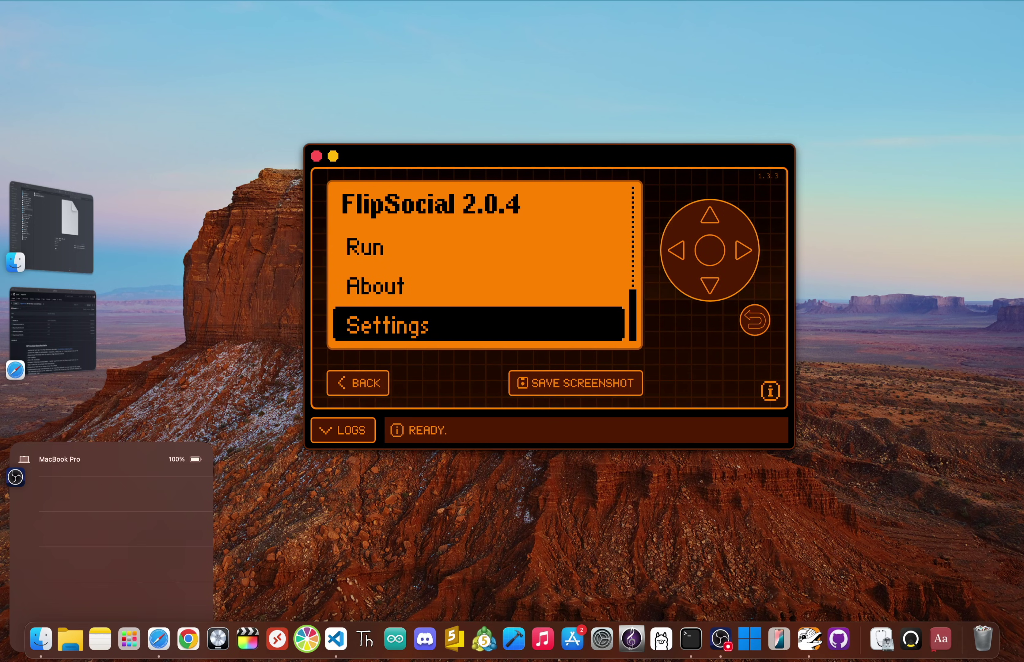
{"action": "key", "text": "Return"}
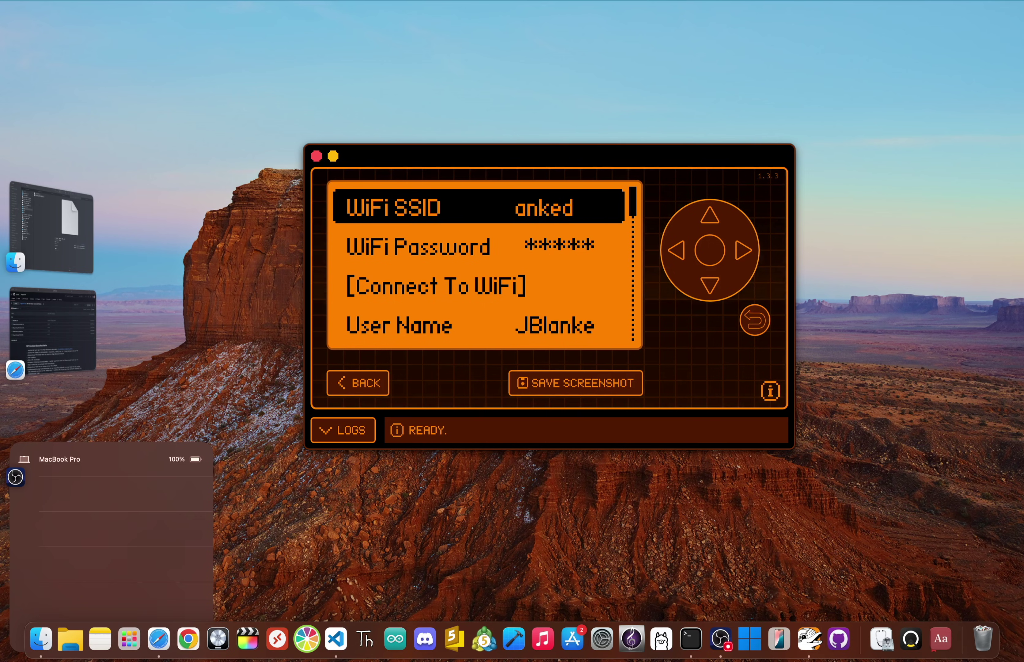
{"action": "key", "text": "Down"}
{"action": "key", "text": "Down"}
{"action": "key", "text": "Down"}
{"action": "key", "text": "Down"}
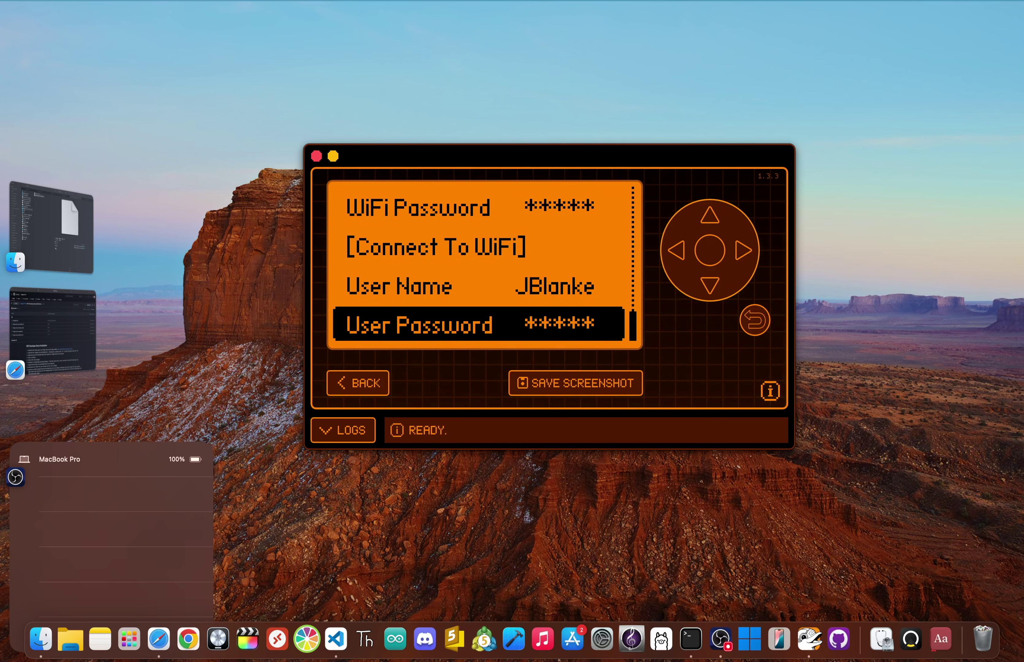
{"action": "key", "text": "Up"}
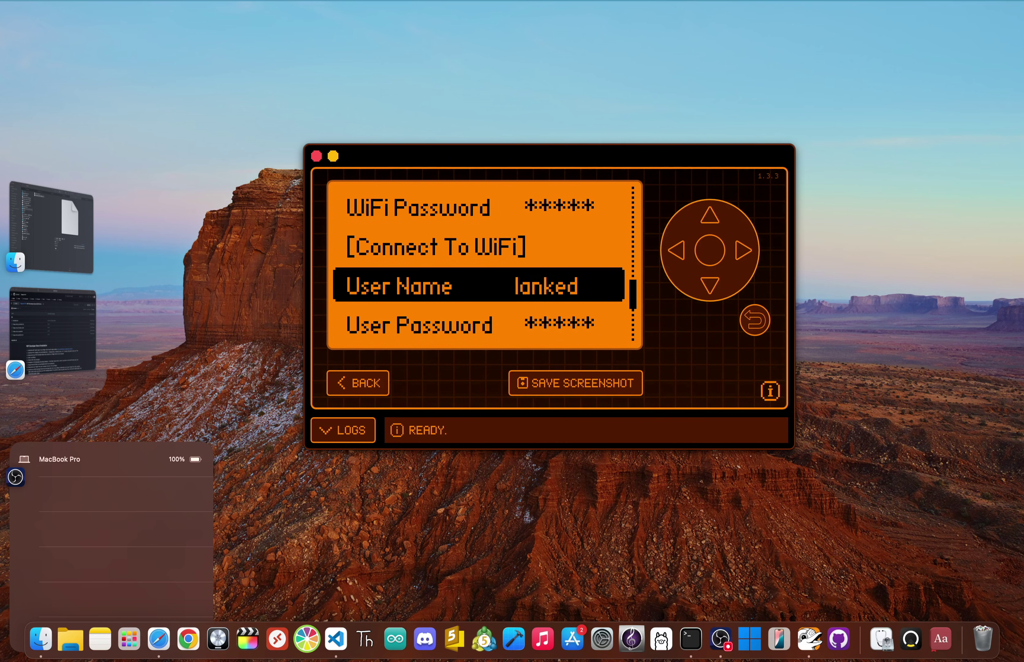
Step: Leave settings, run FlipSocial, and open its Feed
{"action": "key", "text": "BackSpace"}
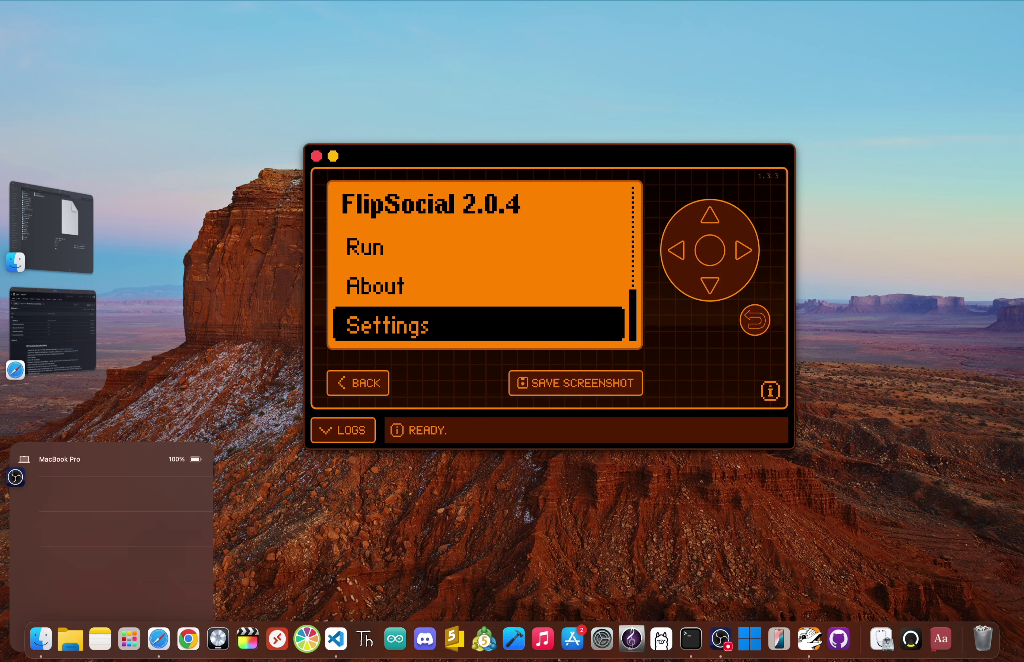
{"action": "key", "text": "Up"}
{"action": "key", "text": "Up"}
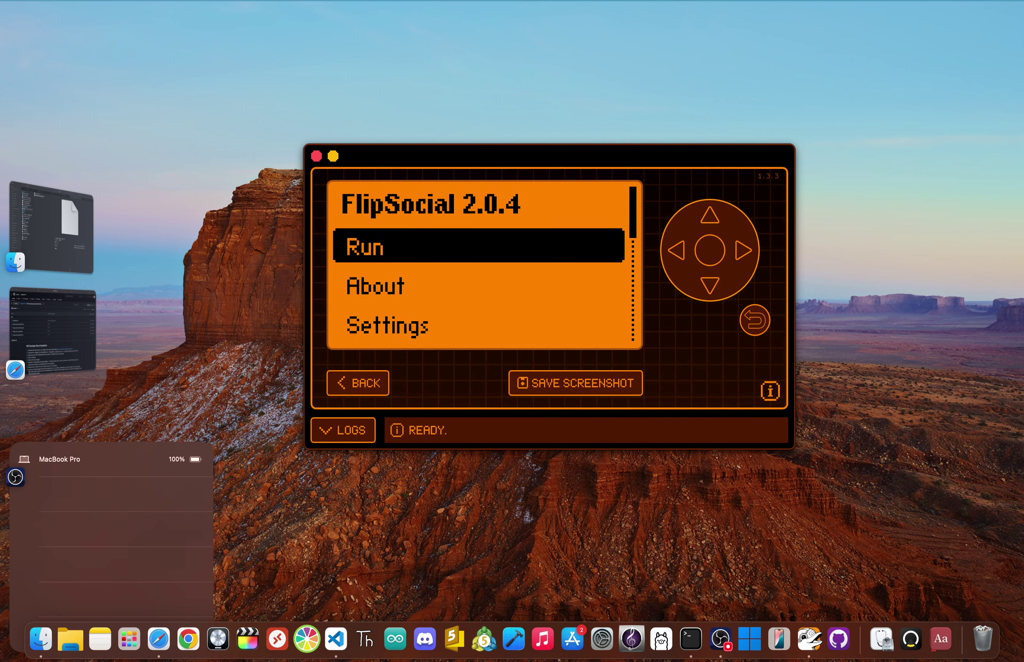
{"action": "key", "text": "Return"}
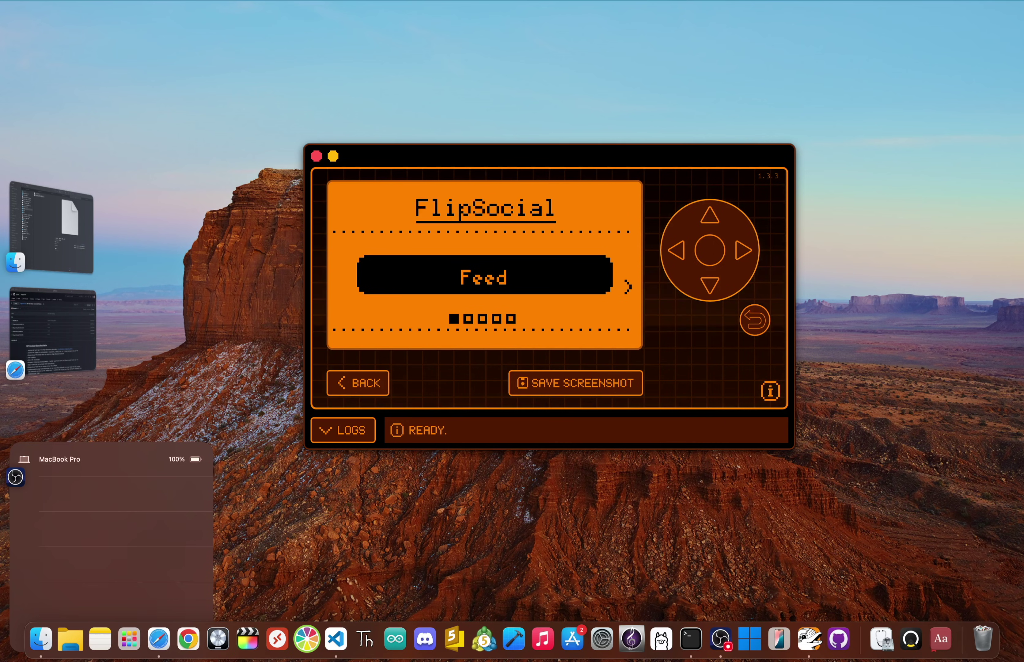
{"action": "key", "text": "Return"}
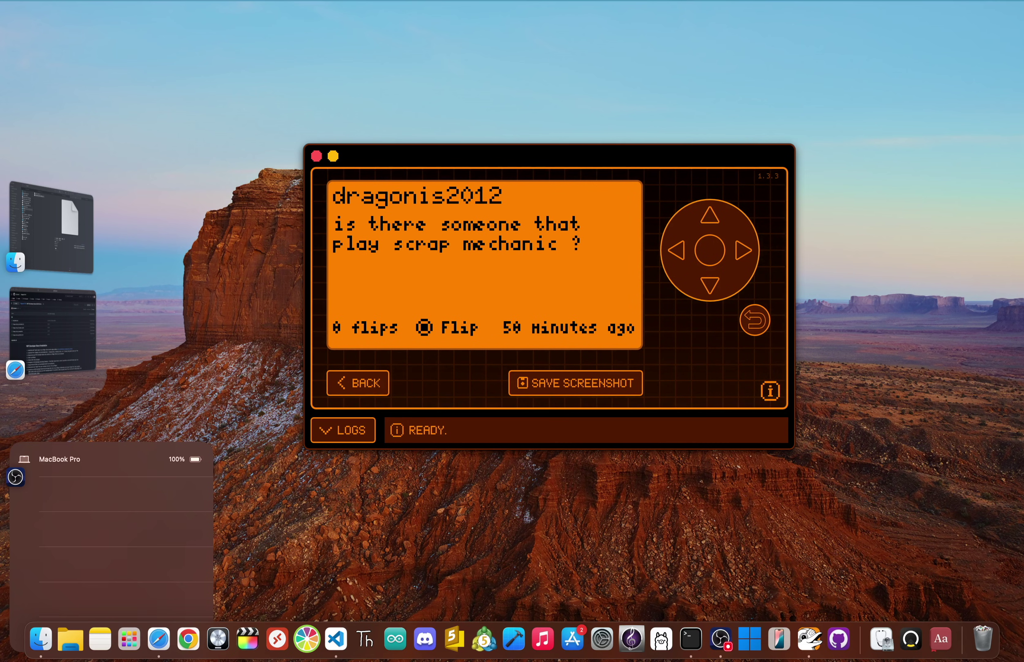
Step: Browse the feed and flip the translucent-black case post to 7 flips
{"action": "key", "text": "Right"}
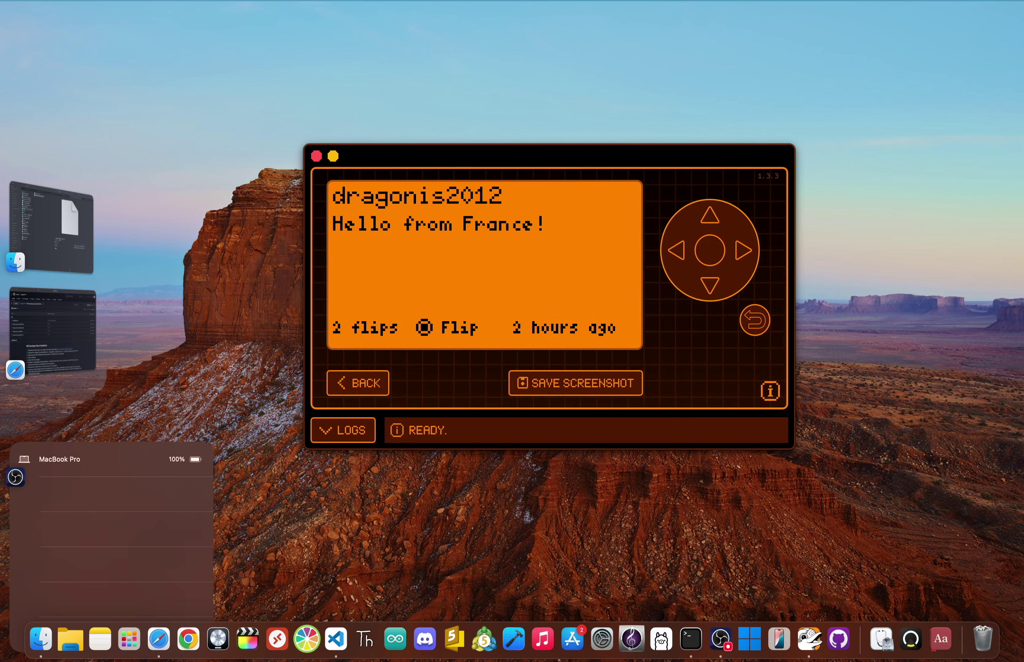
{"action": "key", "text": "Right"}
{"action": "key", "text": "Right"}
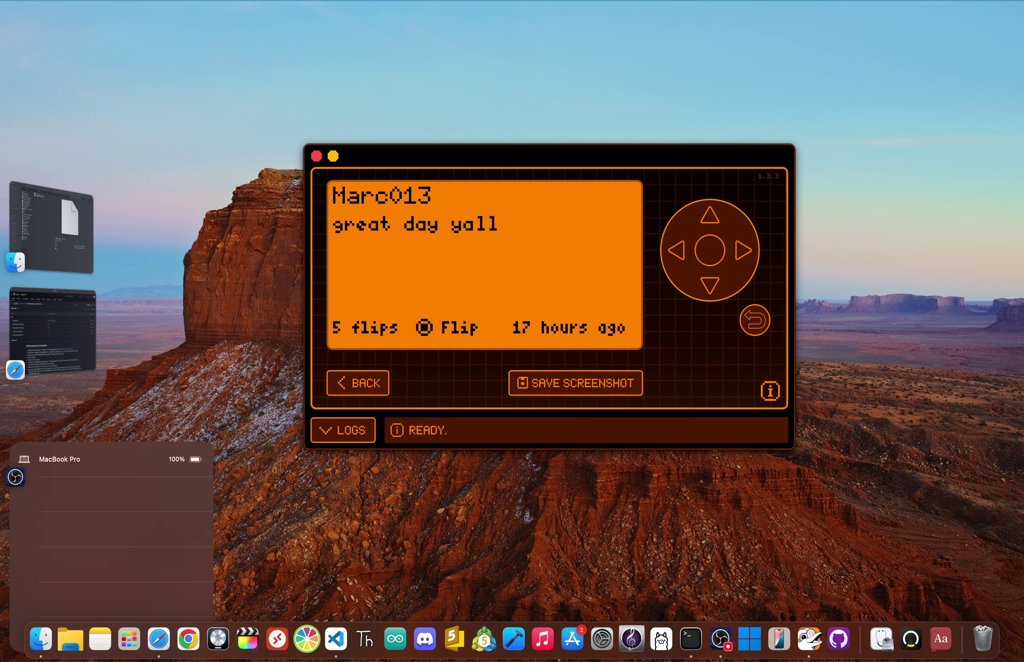
{"action": "key", "text": "Left"}
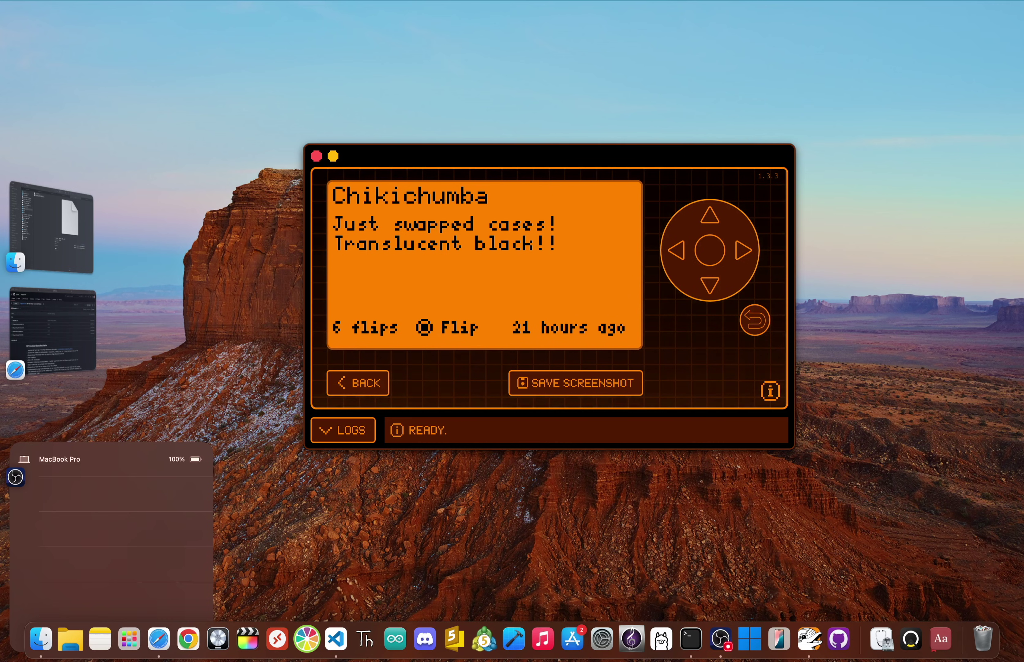
{"action": "key", "text": "Return"}
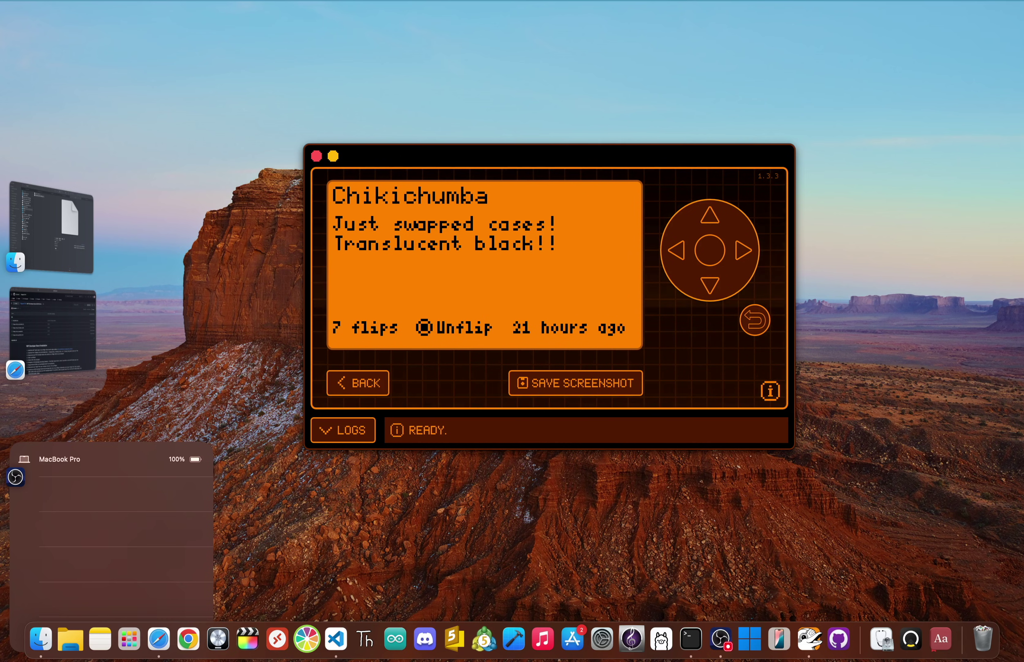
{"action": "key", "text": "BackSpace"}
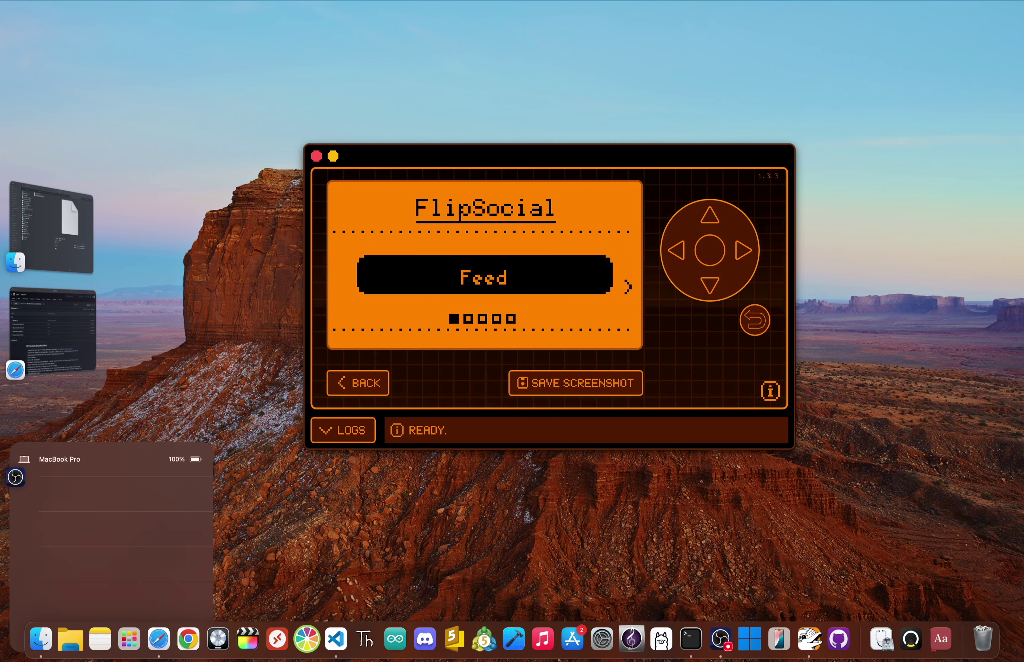
Step: Page through the feed posts, including Test and Yoo, back to New Post
{"action": "key", "text": "Right"}
{"action": "key", "text": "Return"}
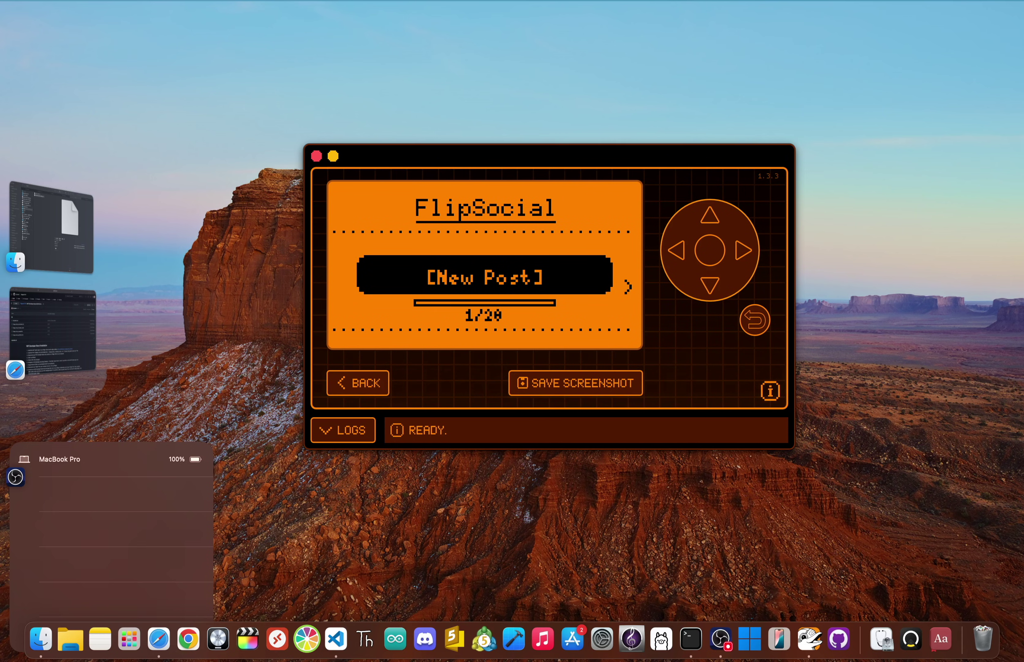
{"action": "key", "text": "Right"}
{"action": "key", "text": "Right"}
{"action": "key", "text": "Right"}
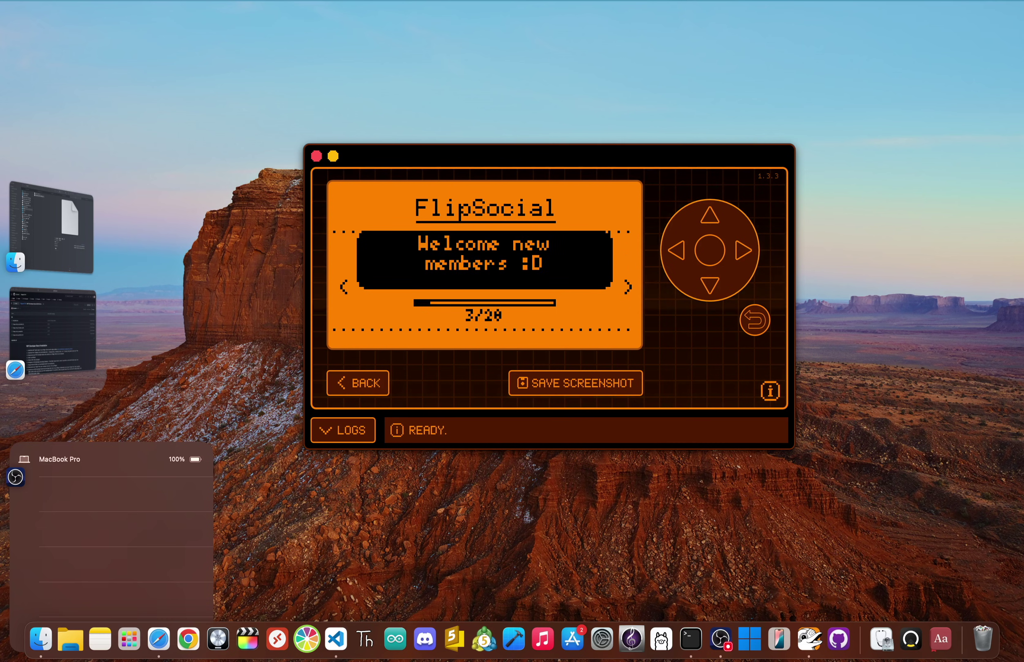
{"action": "key", "text": "Right"}
{"action": "key", "text": "Right"}
{"action": "key", "text": "Right"}
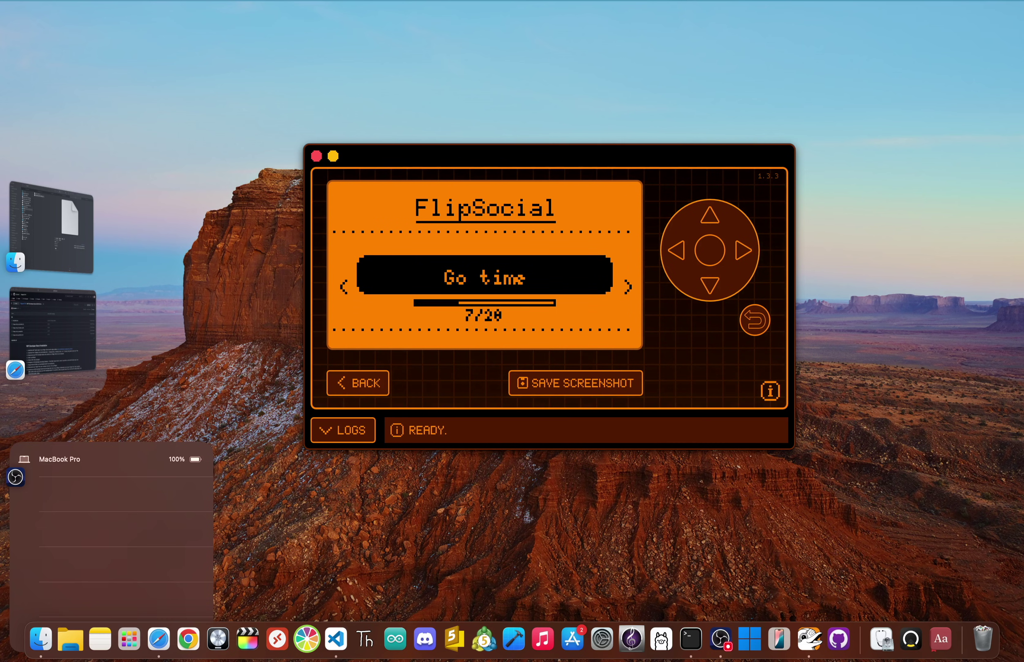
{"action": "key", "text": "Right"}
{"action": "key", "text": "Right"}
{"action": "key", "text": "Left"}
{"action": "key", "text": "Left"}
{"action": "key", "text": "Left"}
{"action": "key", "text": "Left"}
{"action": "key", "text": "Left"}
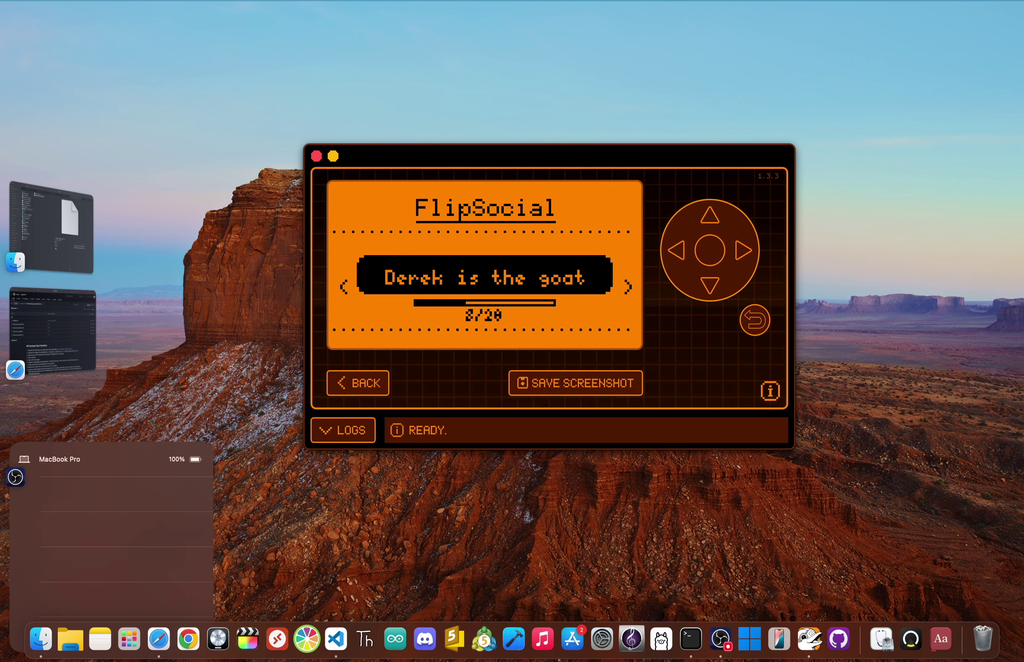
{"action": "key", "text": "Left"}
{"action": "key", "text": "Left"}
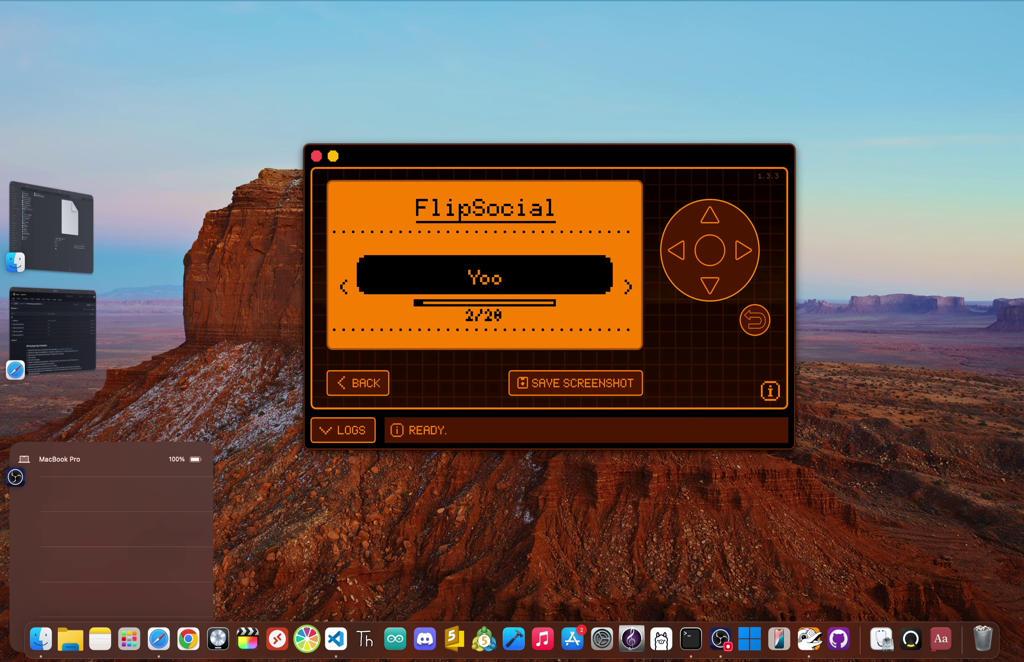
{"action": "key", "text": "Left"}
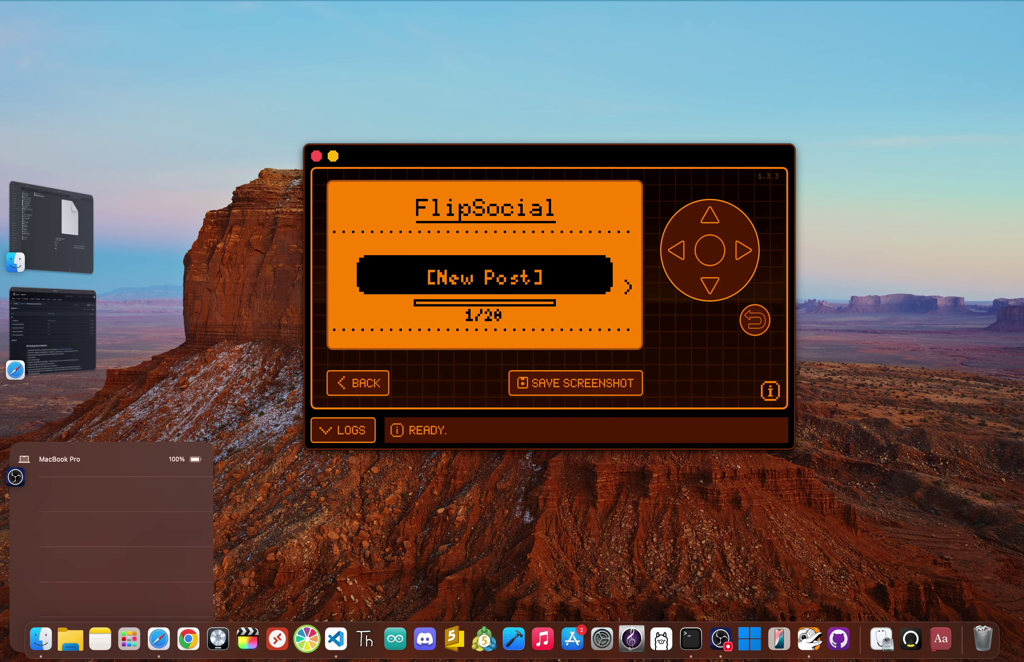
Step: Start a new post, then cancel it without typing and return to the main menu
{"action": "key", "text": "Return"}
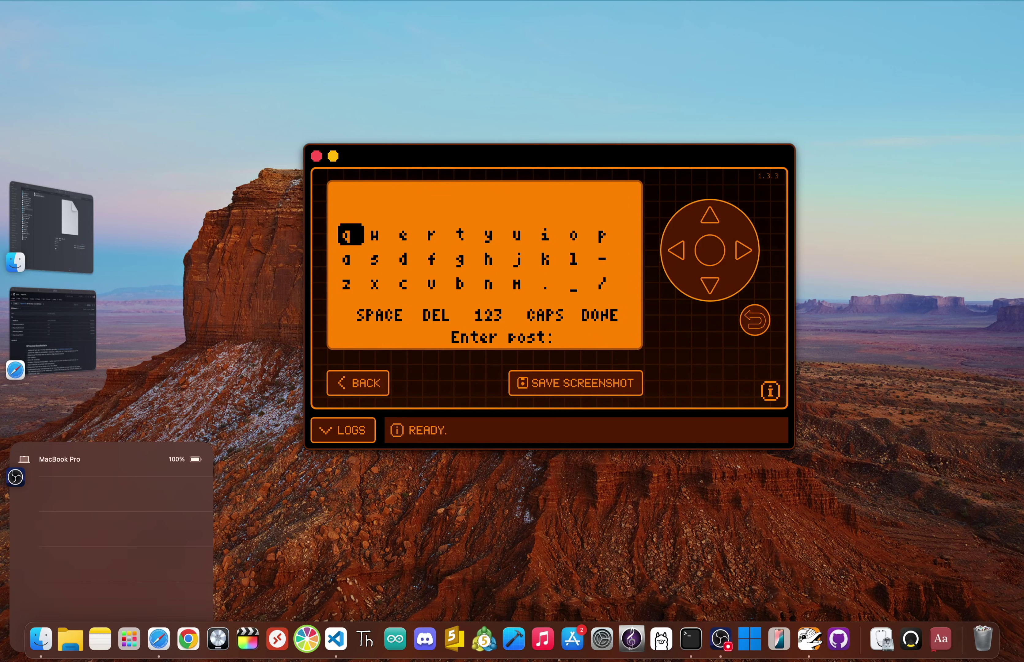
{"action": "key", "text": "Right"}
{"action": "key", "text": "Right"}
{"action": "key", "text": "Down"}
{"action": "key", "text": "Down"}
{"action": "key", "text": "Down"}
{"action": "key", "text": "Right"}
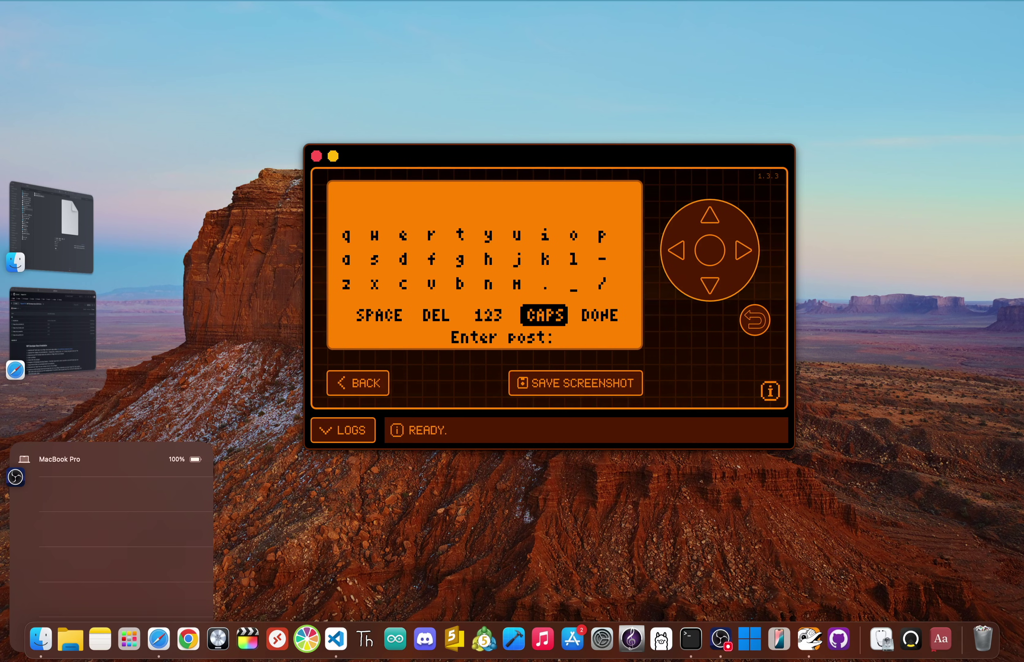
{"action": "key", "text": "Escape"}
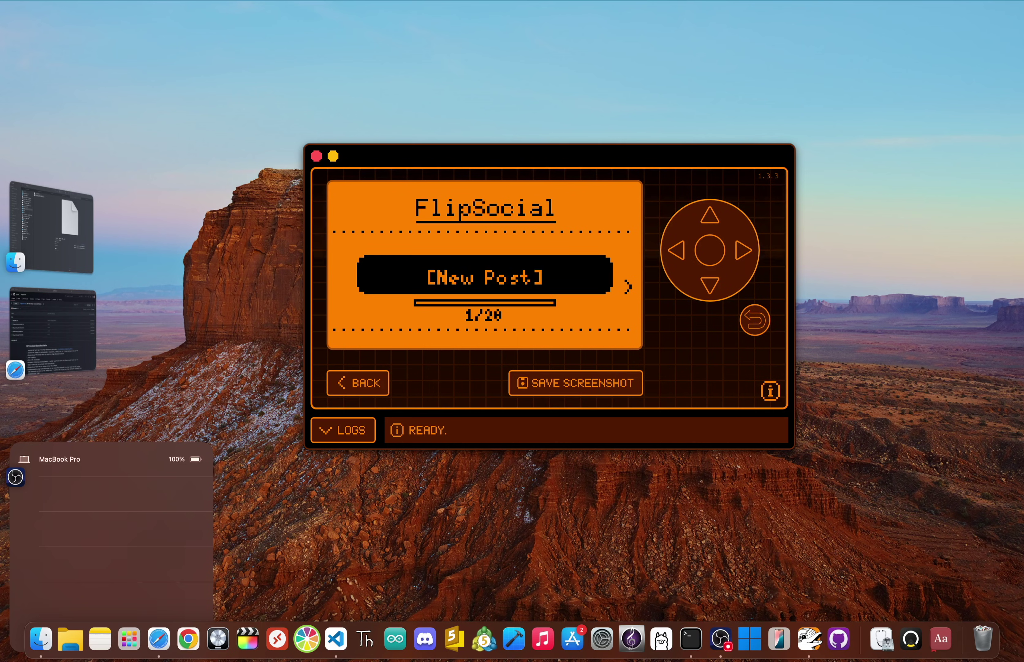
{"action": "key", "text": "Escape"}
Step: View the FlipSocial profile's bio and join date
{"action": "key", "text": "Right"}
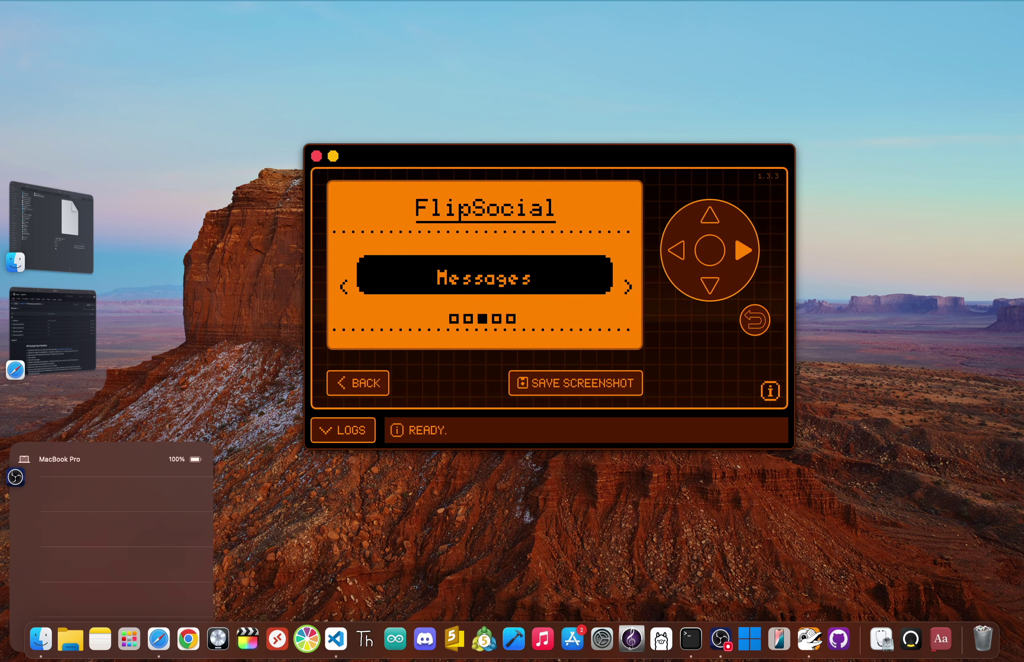
{"action": "key", "text": "Right"}
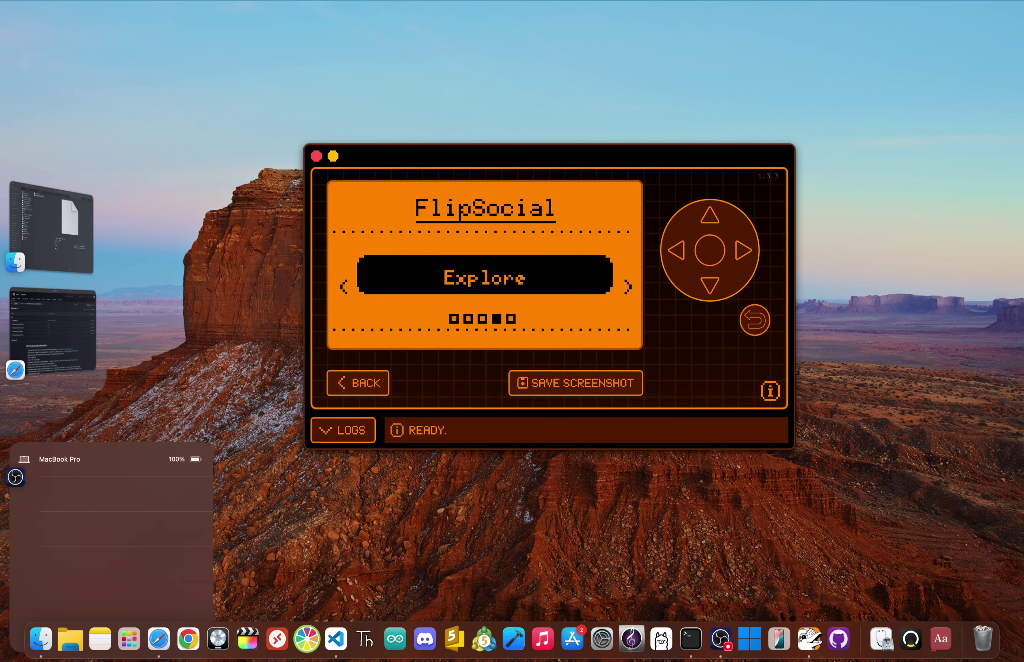
{"action": "key", "text": "Right"}
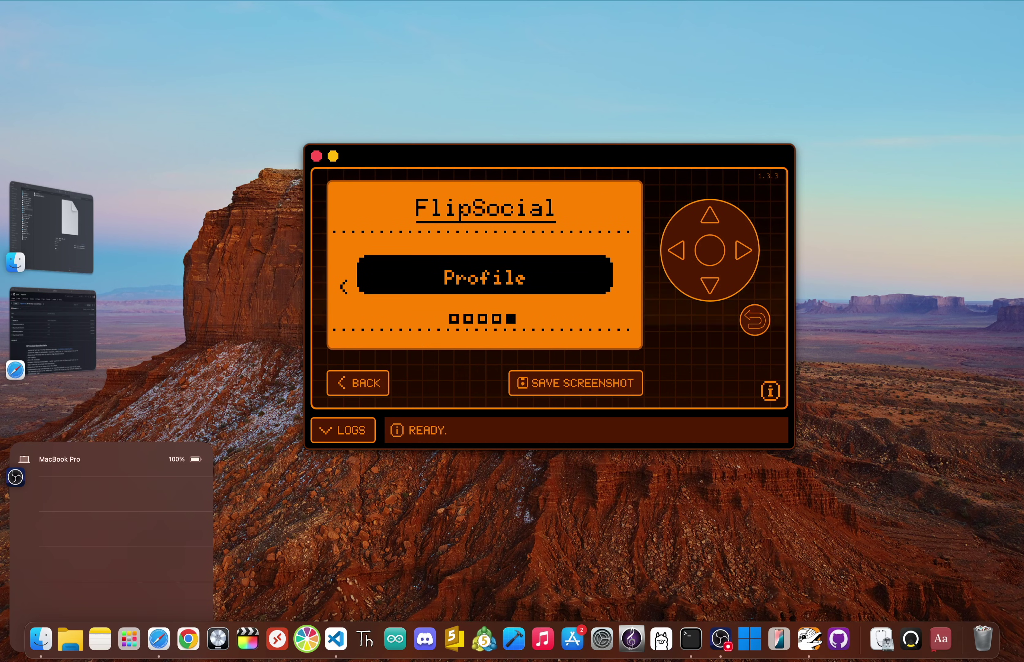
{"action": "key", "text": "Return"}
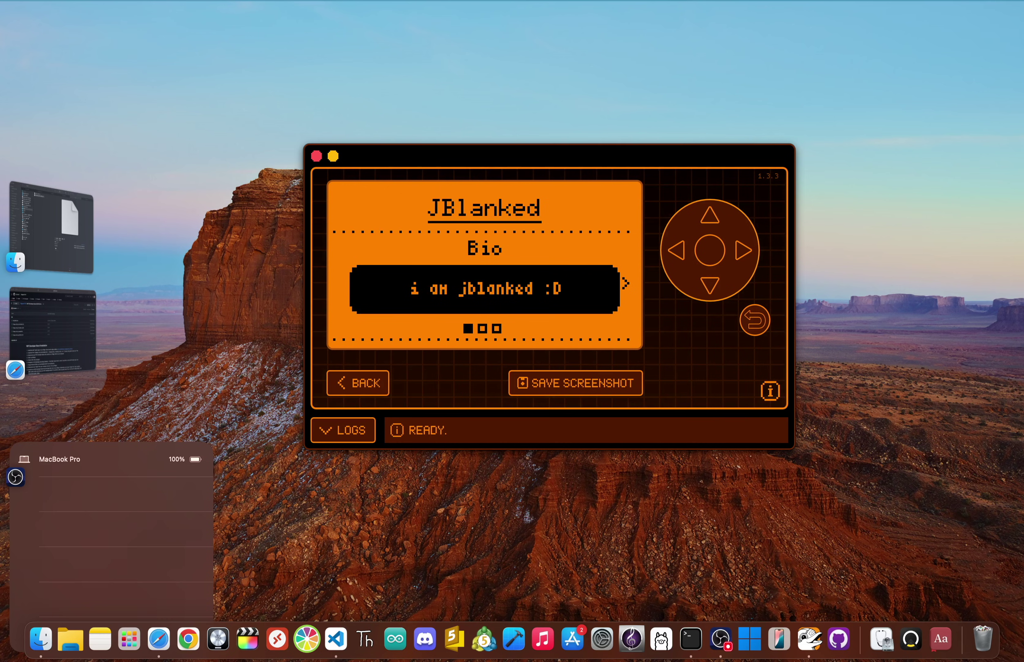
{"action": "key", "text": "Right"}
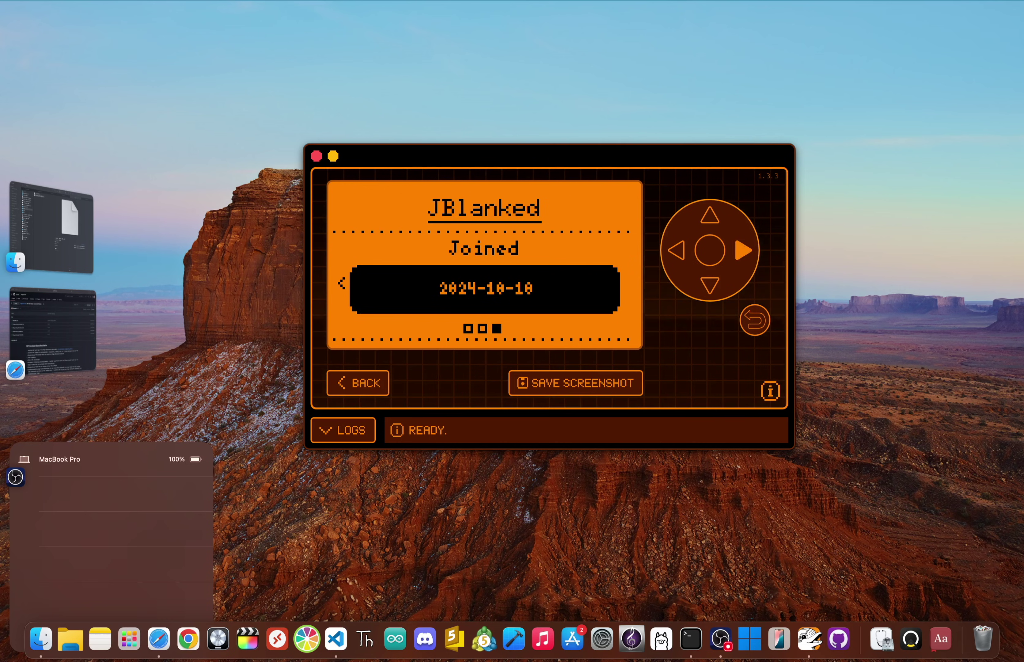
{"action": "key", "text": "BackSpace"}
Step: Look over the Messages conversation list, then exit to the FlipSocial 2.0.4 menu
{"action": "key", "text": "Left"}
{"action": "key", "text": "Left"}
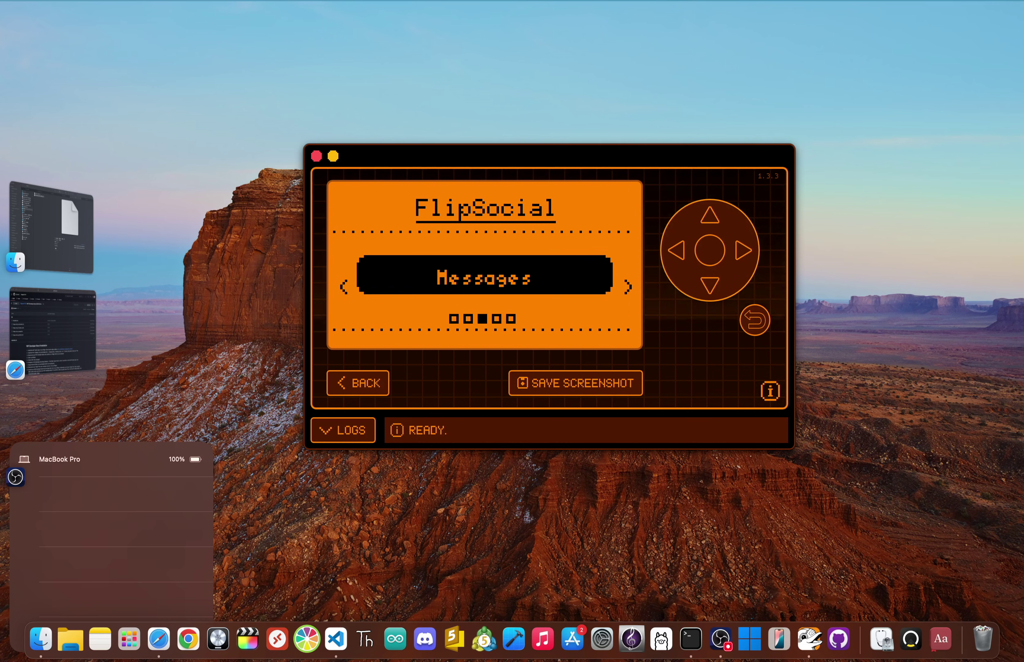
{"action": "key", "text": "Return"}
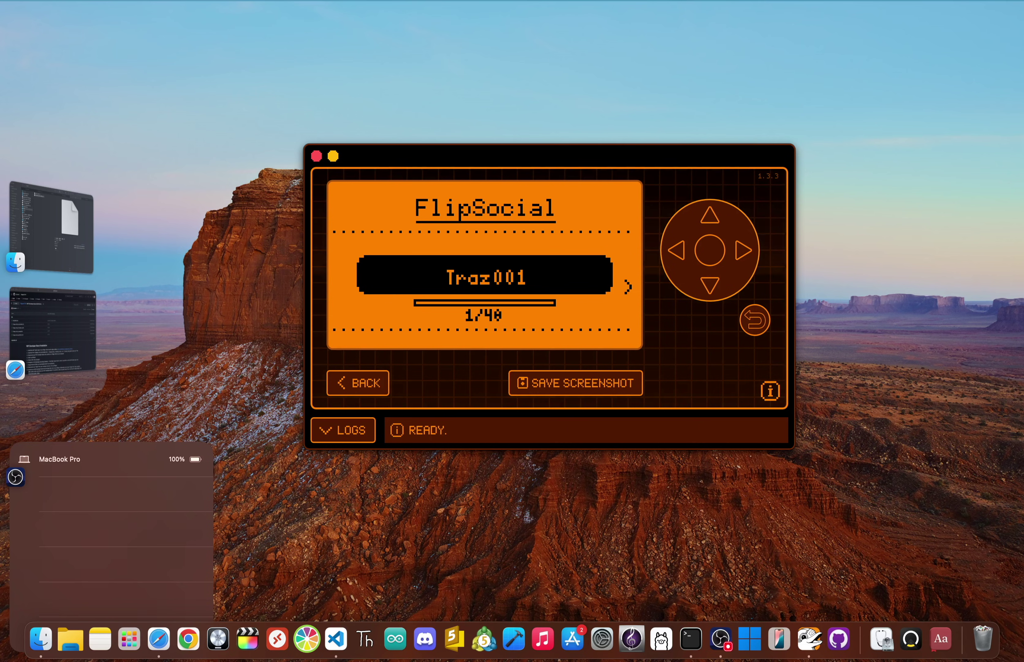
{"action": "key", "text": "BackSpace"}
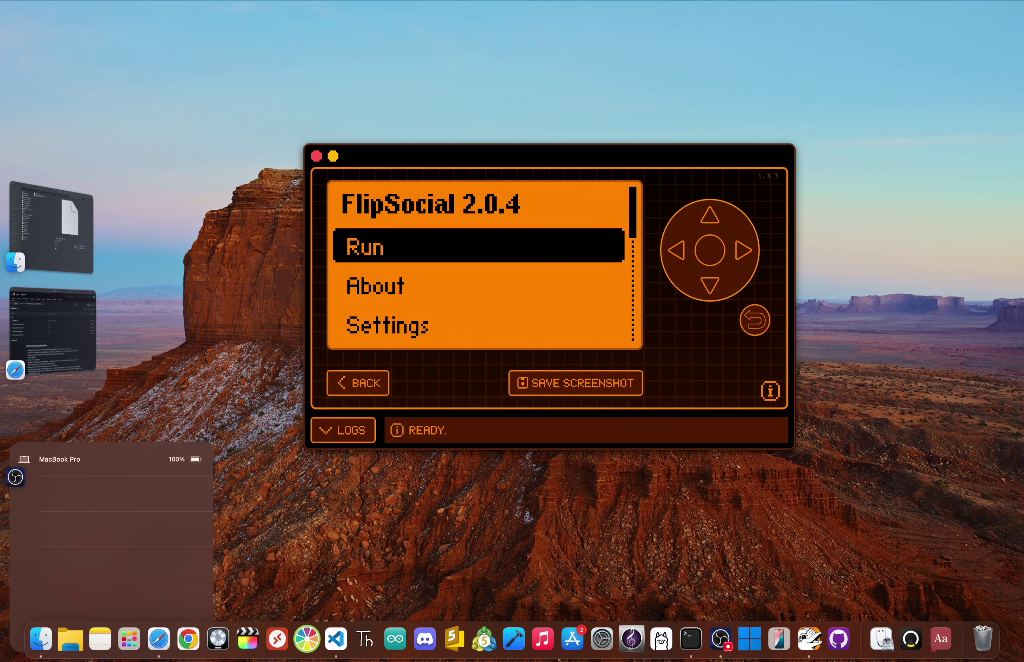
Step: Find FlipWorld three entries down the app list and run it
{"action": "key", "text": "Return"}
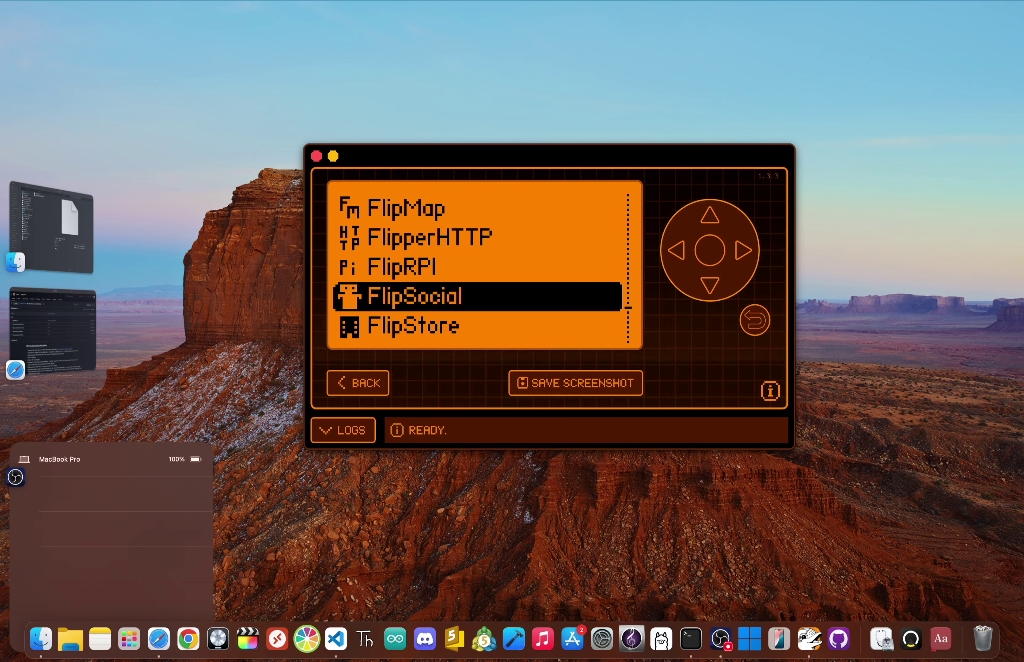
{"action": "key", "text": "Down"}
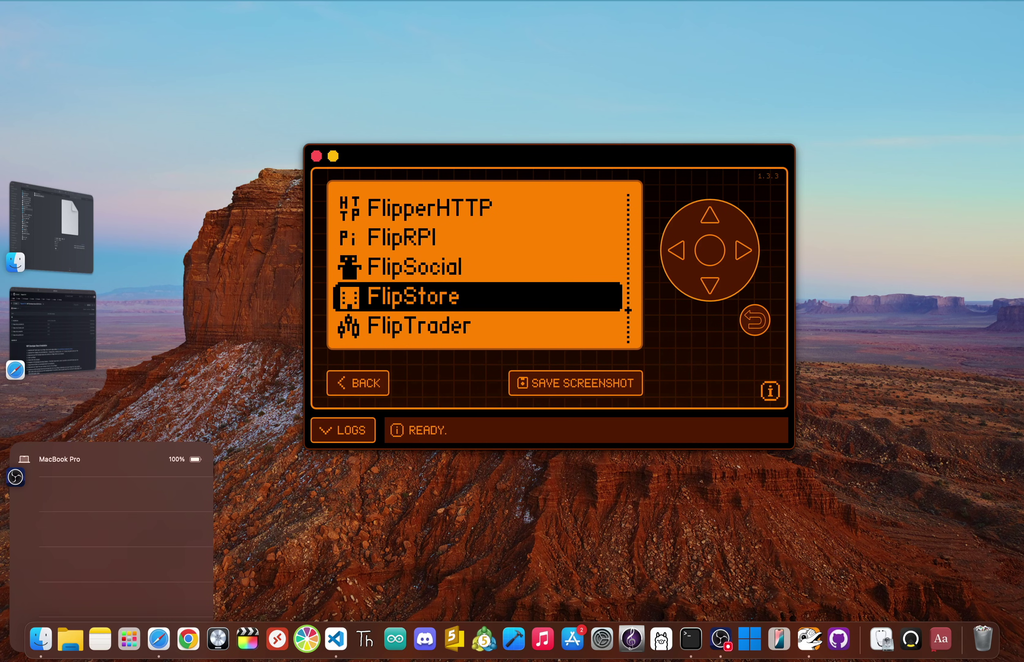
{"action": "key", "text": "Down"}
{"action": "key", "text": "Down"}
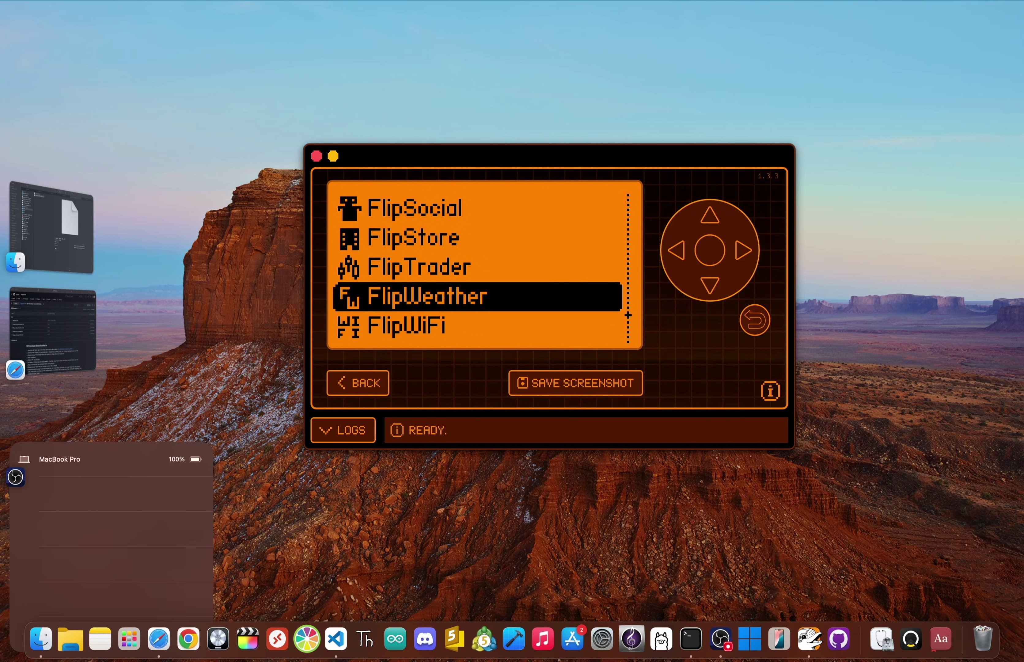
{"action": "key", "text": "Down"}
{"action": "key", "text": "Down"}
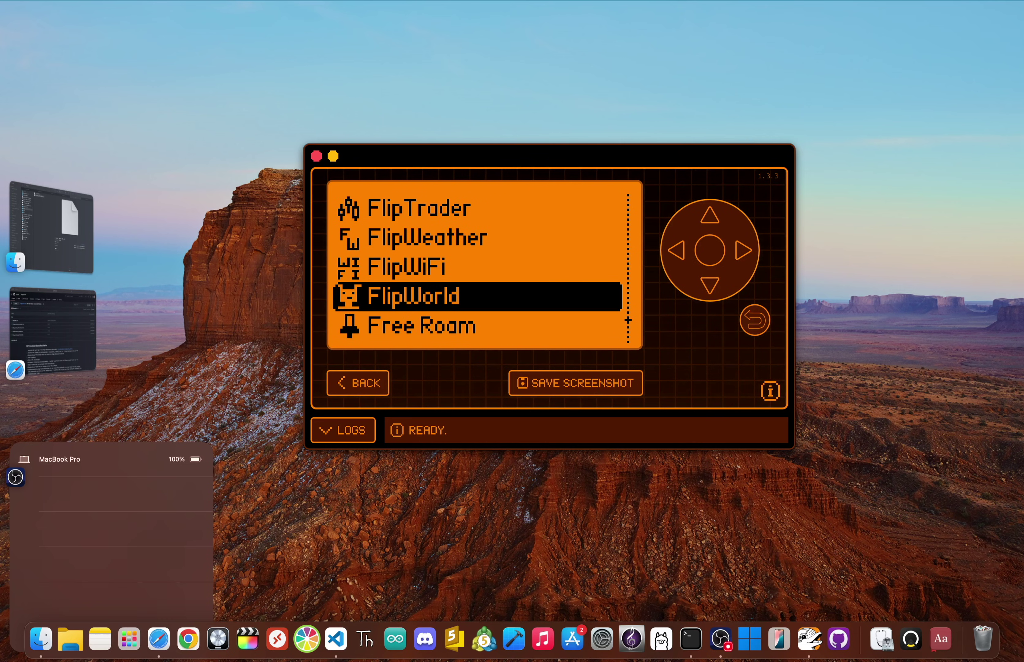
{"action": "key", "text": "Return"}
{"action": "key", "text": "Return"}
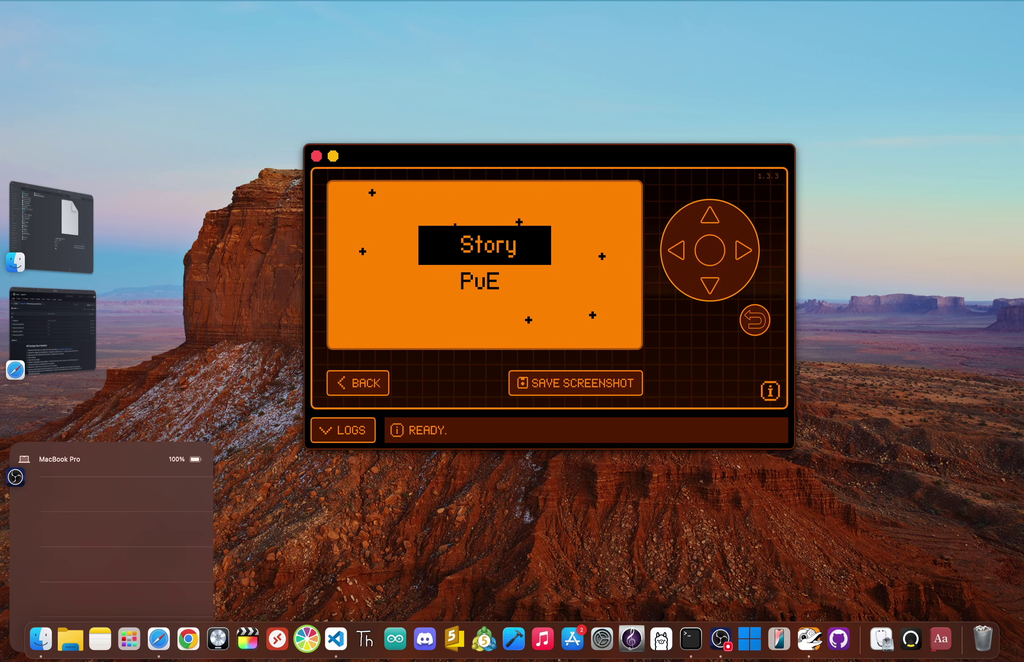
{"action": "key", "text": "Return"}
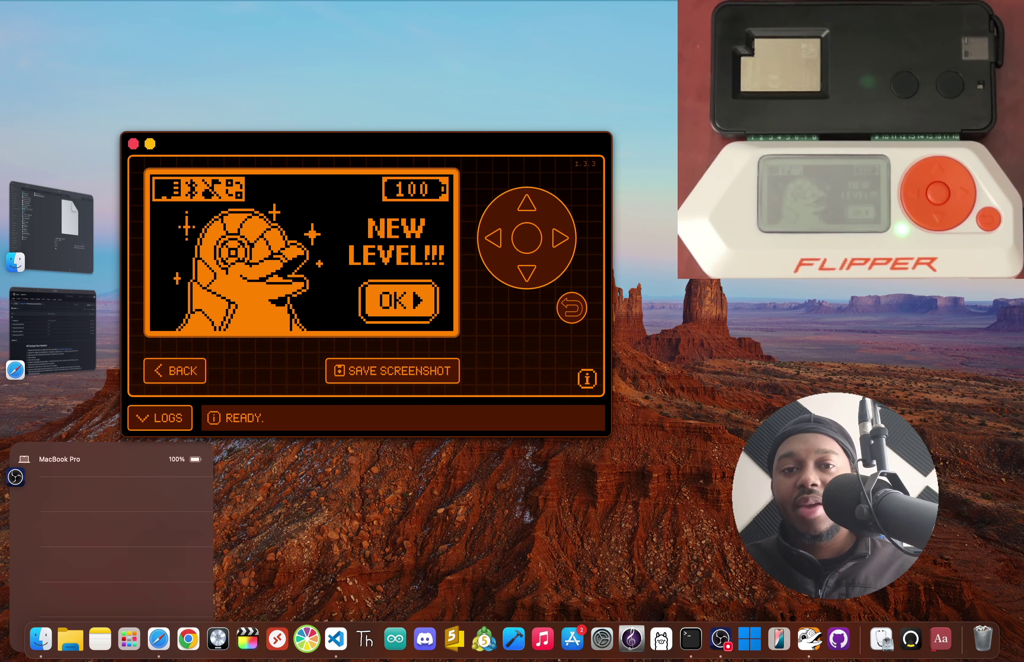
Step: Dismiss the NEW LEVEL!!! notice to return to the idle dolphin screen
{"action": "key", "text": "Right"}
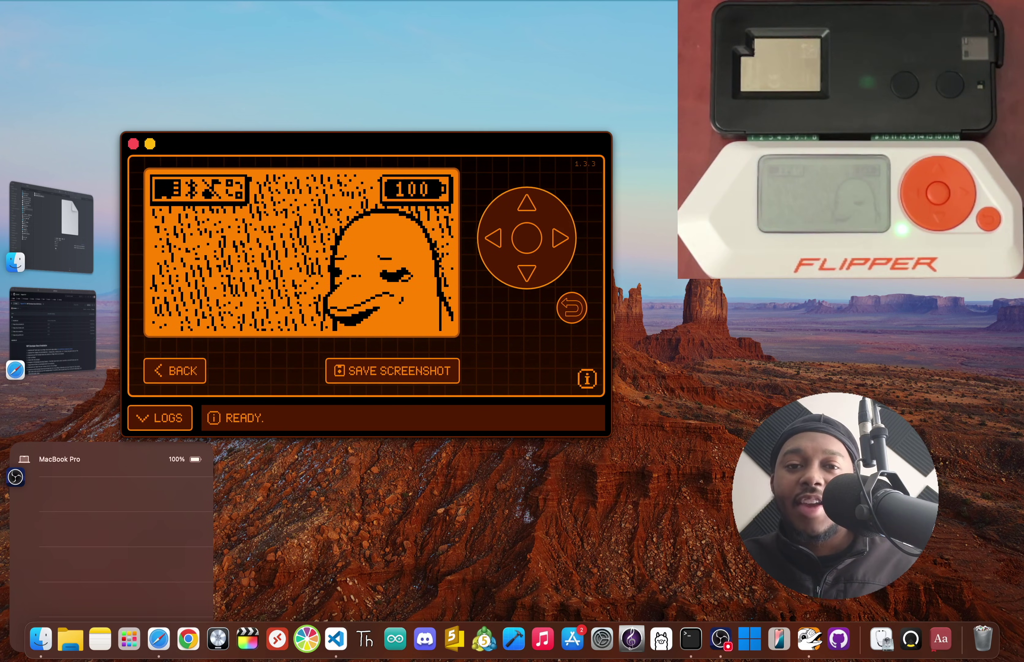